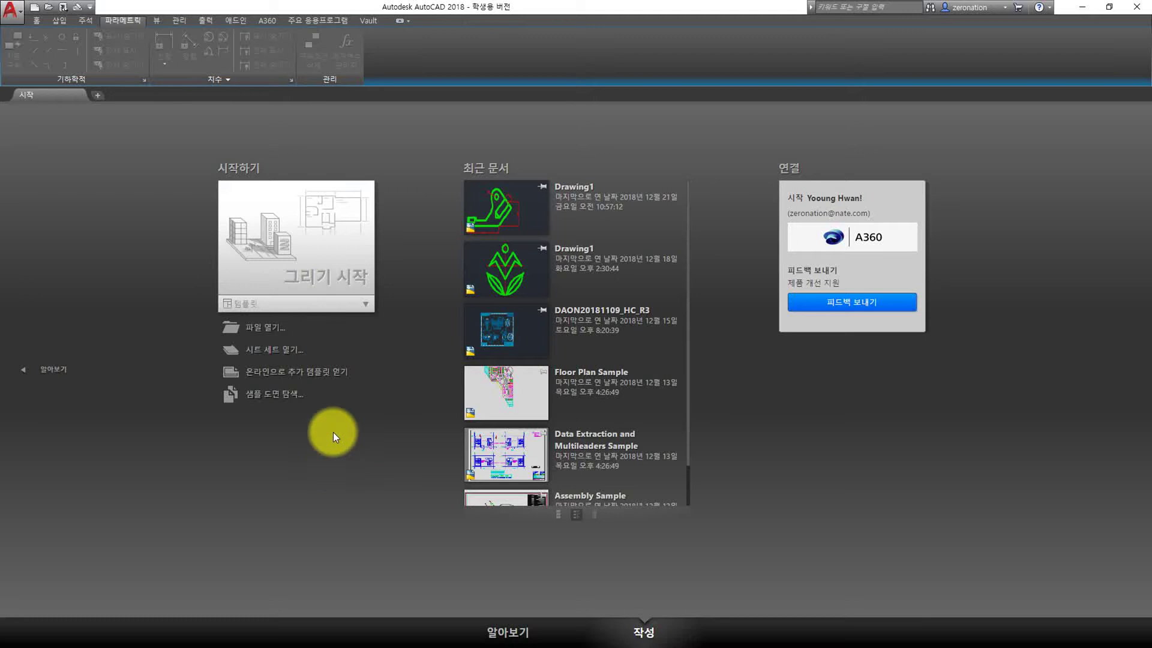
# Step: Start a new drawing and draw the radius-12 hub circle
pyautogui.click(288, 243)
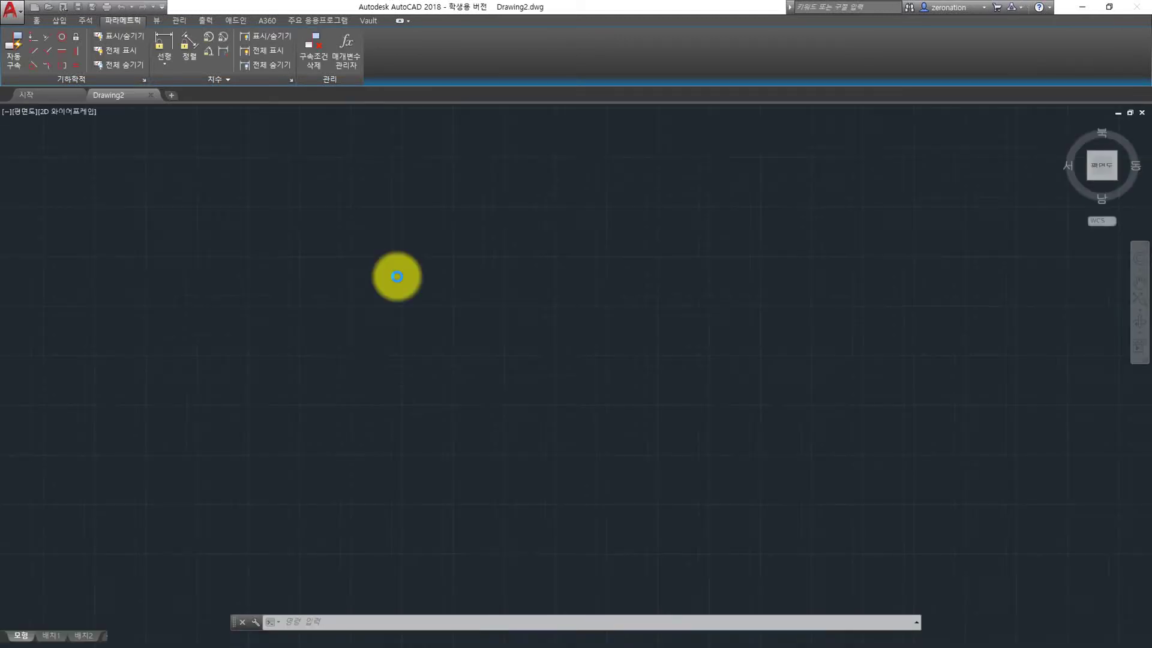
pyautogui.write('c')
pyautogui.press('Return')
pyautogui.click(409, 262)
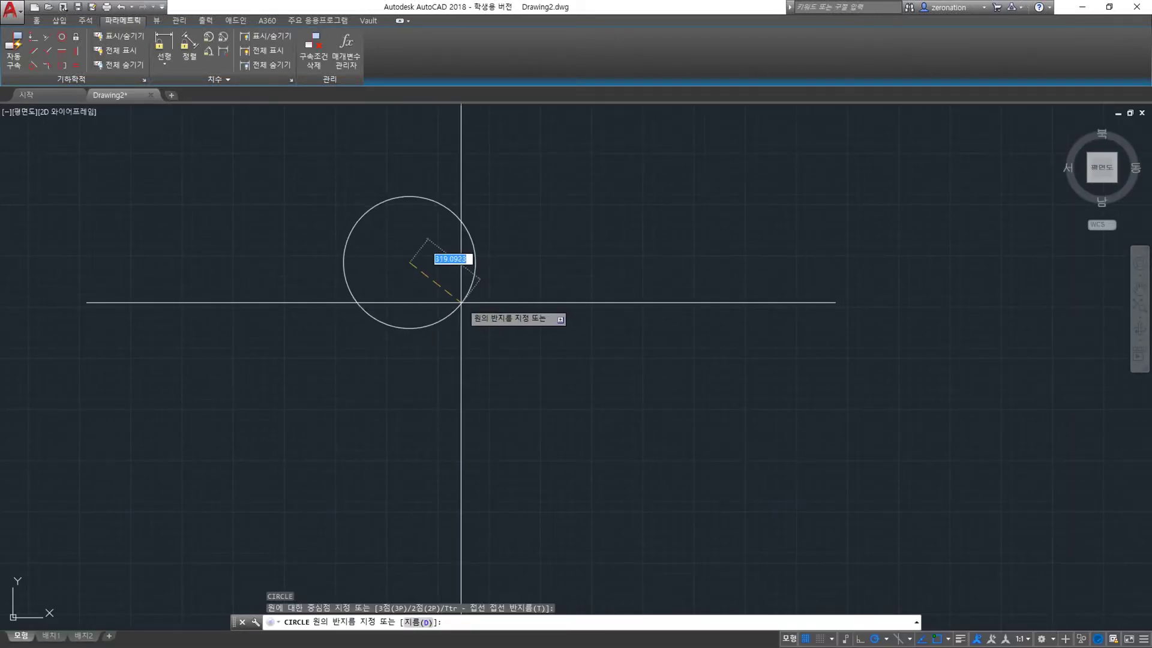
pyautogui.write('12')
pyautogui.press('Return')
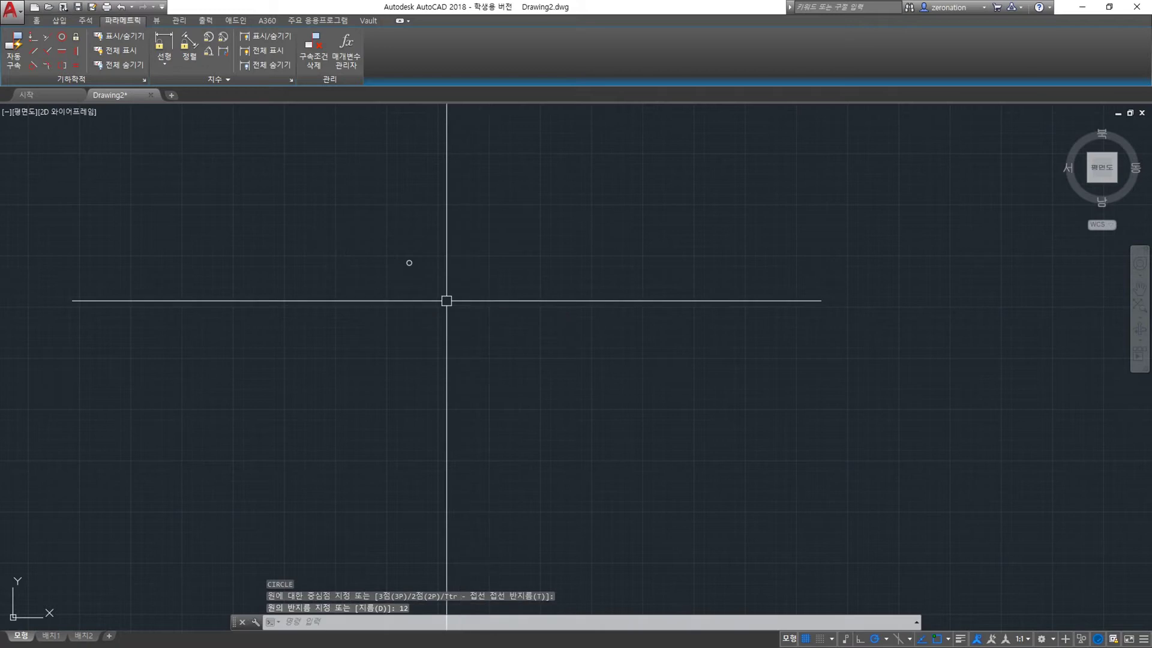
pyautogui.middleClick(387, 265)
pyautogui.middleClick(386, 264)
pyautogui.scroll(-2, 336, 252)
pyautogui.moveTo(288, 244); pyautogui.dragTo(287, 270, button='middle')
pyautogui.scroll(-2, 285, 302)
# Step: Add a Ø24 diameter dimension to the hub circle at its upper right
pyautogui.press('Return')
pyautogui.click(424, 259)
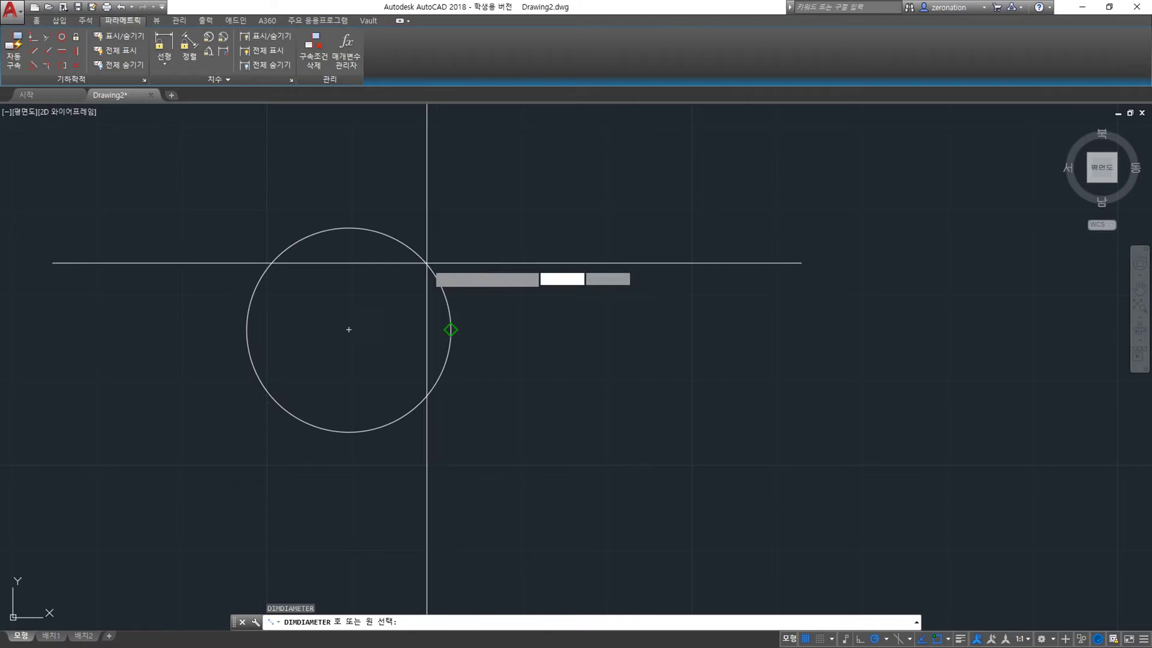
pyautogui.click(463, 222)
pyautogui.press('Escape')
# Step: Draw a concentric radius-6 inner circle at the hub centre
pyautogui.write('c')
pyautogui.press('Return')
pyautogui.click(349, 328)
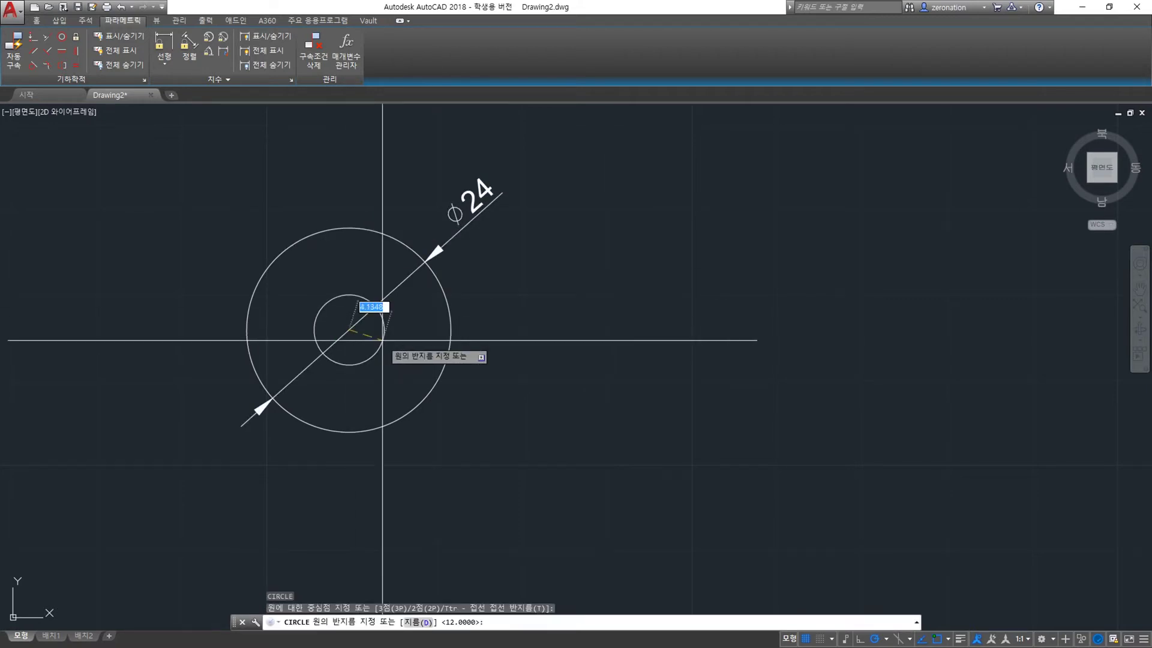
pyautogui.write('6')
pyautogui.press('Return')
pyautogui.scroll(-2, 376, 372)
pyautogui.scroll(1, 367, 364)
pyautogui.moveTo(368, 365)
pyautogui.mouseDown(button='middle')
pyautogui.moveTo(336, 305)
pyautogui.moveTo(370, 283)
pyautogui.moveTo(376, 316)
pyautogui.mouseUp(button='middle')
pyautogui.scroll(-1, 337, 305)
pyautogui.write('l')
pyautogui.press('Return')
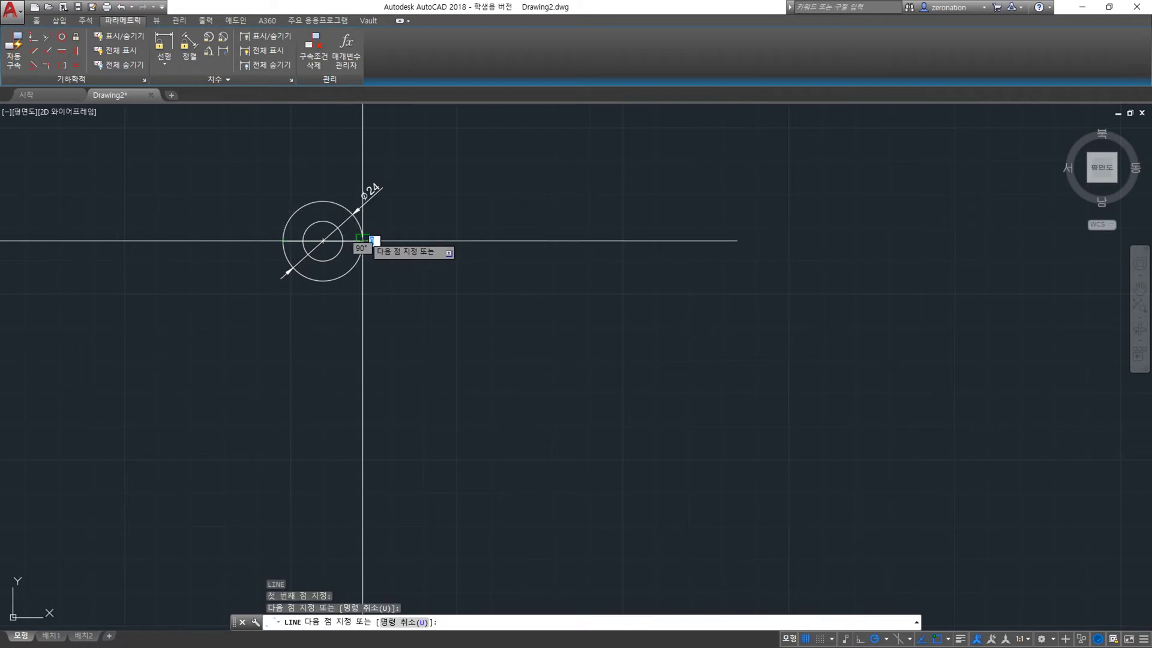
# Step: Draw a horizontal line across the hub and offset it 70 units downward
pyautogui.click(362, 241)
pyautogui.press('Escape')
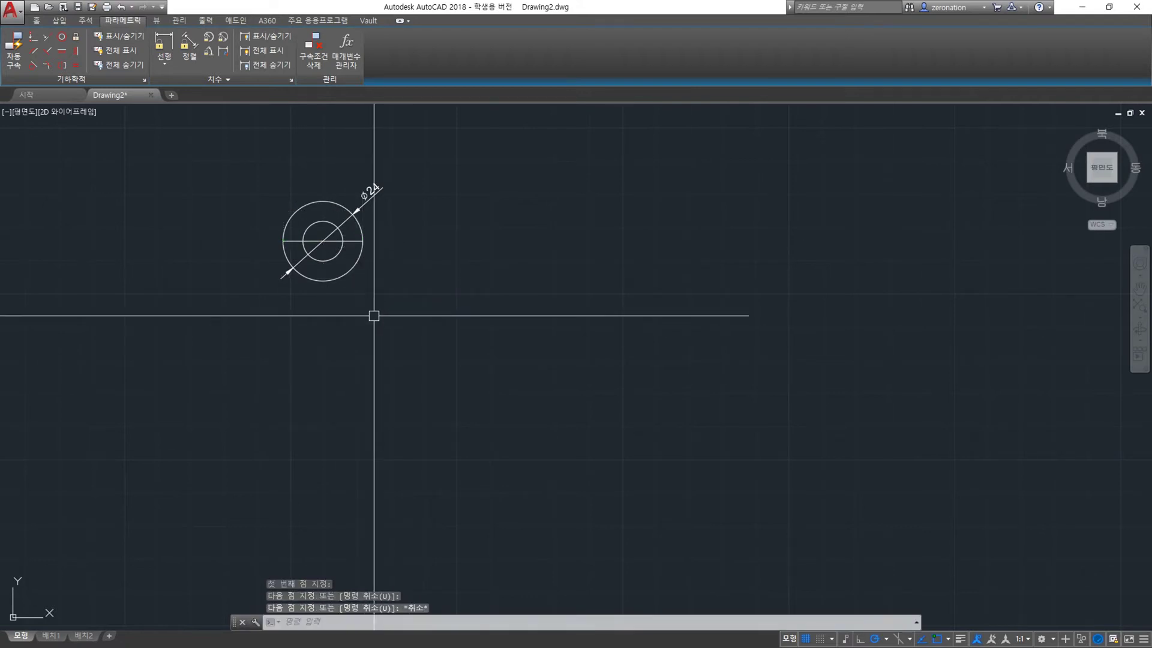
pyautogui.press('Return')
pyautogui.write('70')
pyautogui.press('Return')
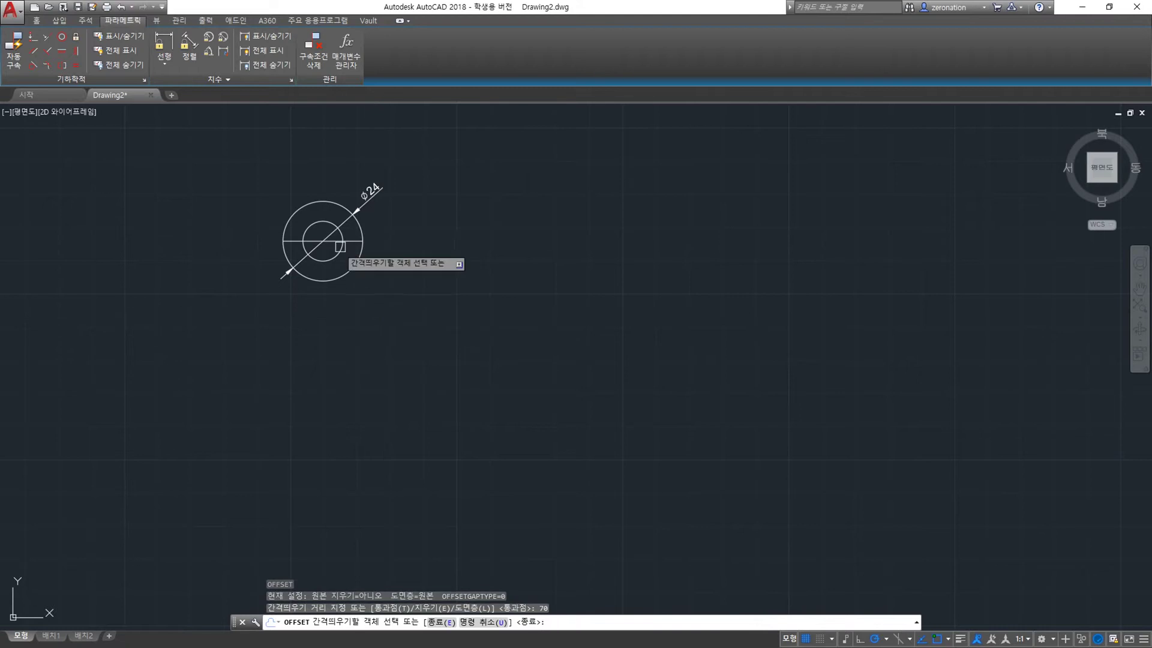
pyautogui.click(356, 239)
pyautogui.click(365, 406)
pyautogui.press('Escape')
pyautogui.click(386, 314)
# Step: Copy the hub circles and line from the hub centre onto the lower offset line
pyautogui.click(334, 257)
pyautogui.write('co')
pyautogui.press('Return')
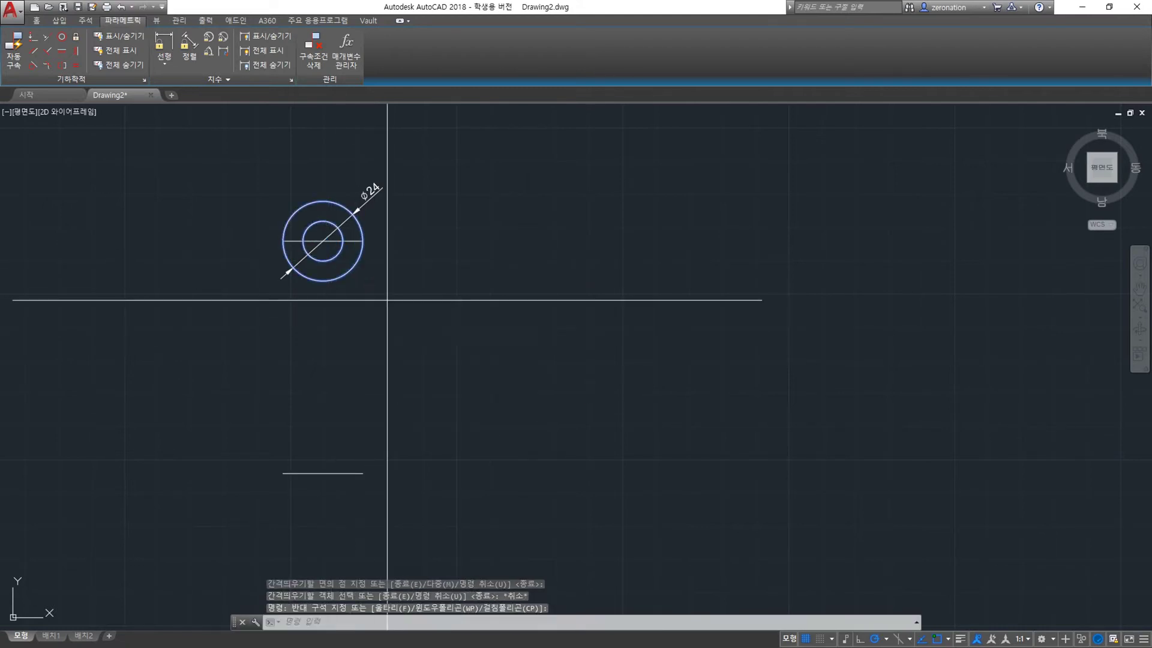
pyautogui.click(323, 240)
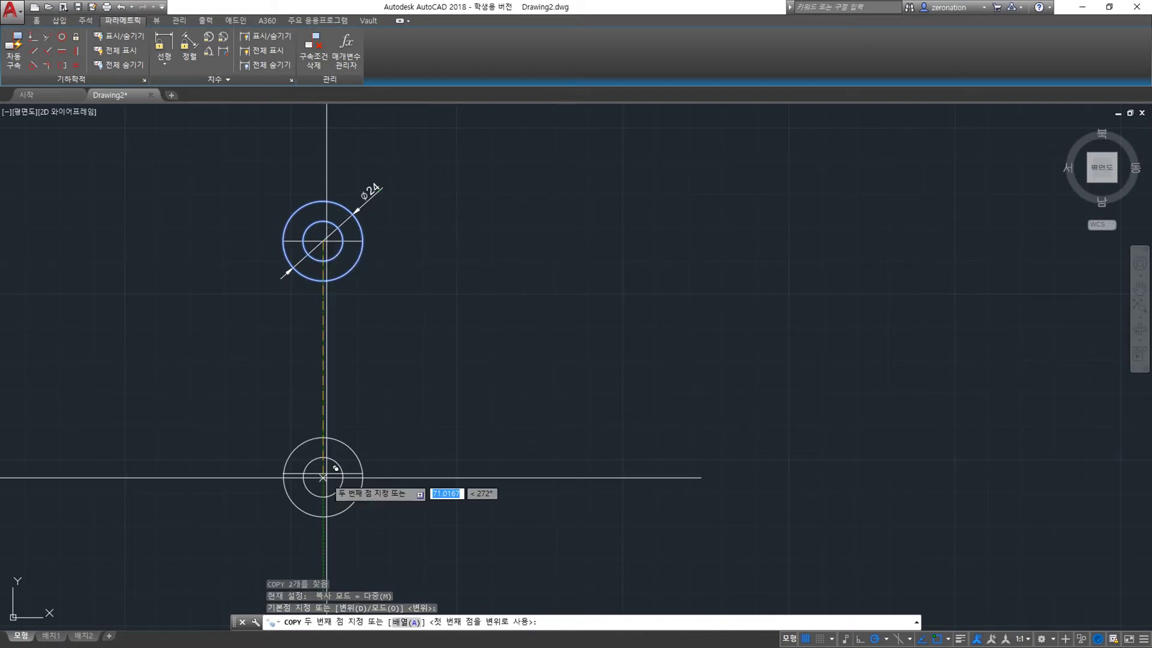
pyautogui.click(322, 473)
pyautogui.press('Escape')
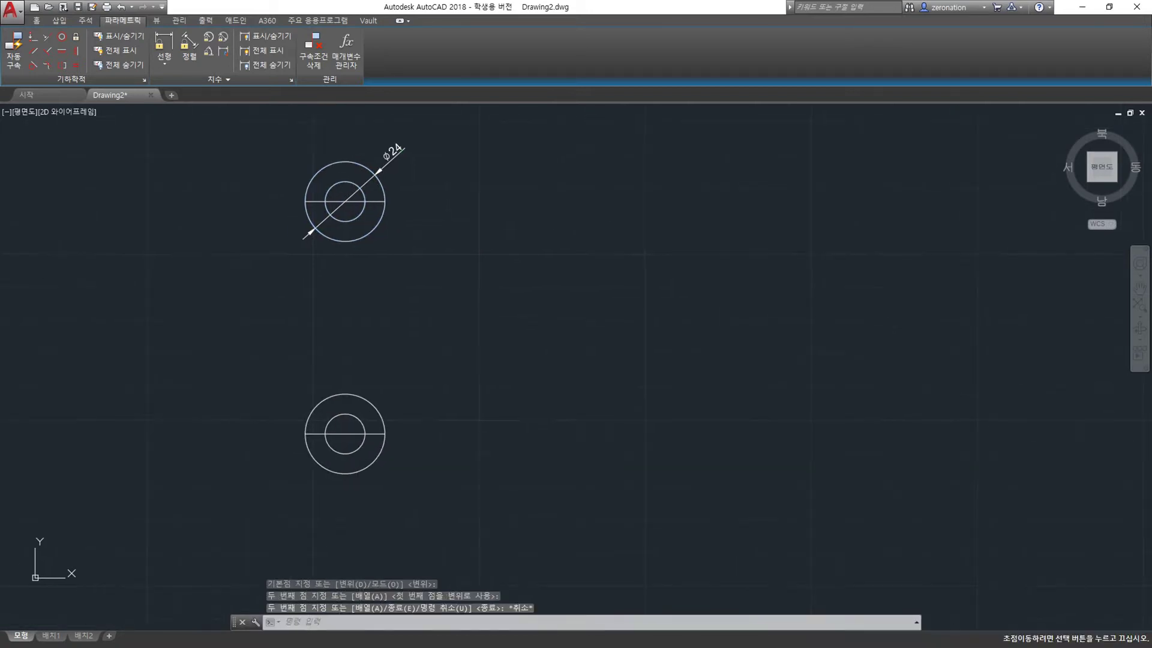
pyautogui.moveTo(417, 378)
pyautogui.mouseDown(button='middle')
pyautogui.moveTo(316, 399)
pyautogui.moveTo(329, 411)
pyautogui.mouseUp(button='middle')
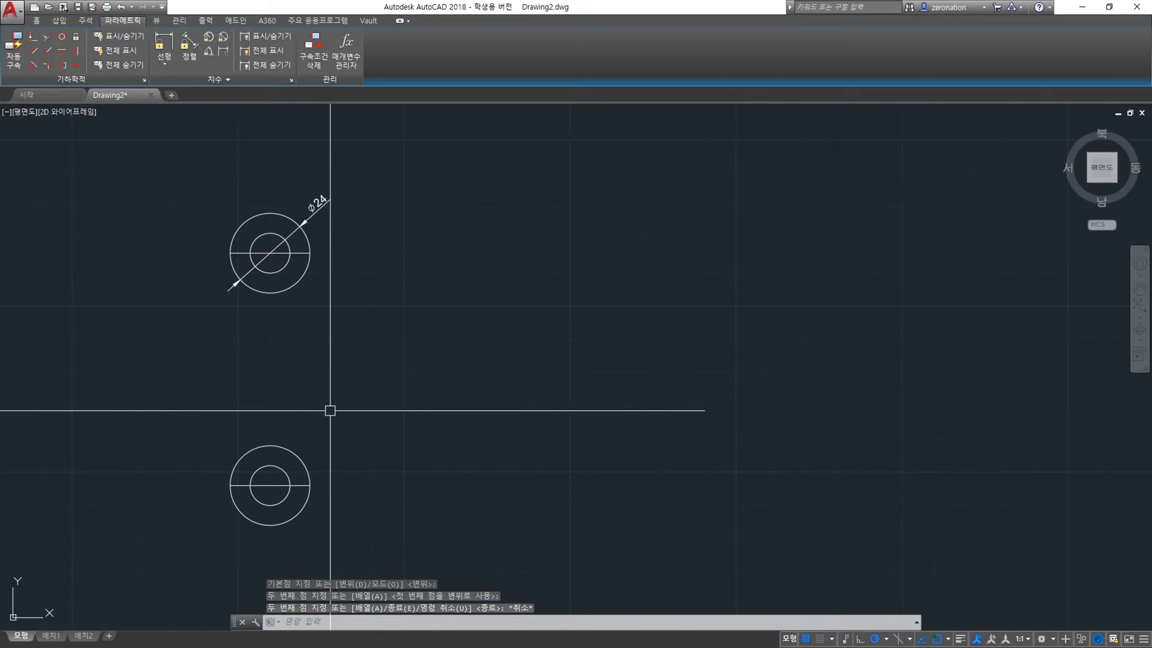
# Step: Draw vertical lines joining the left edges and the right edges of the two hubs
pyautogui.write('l')
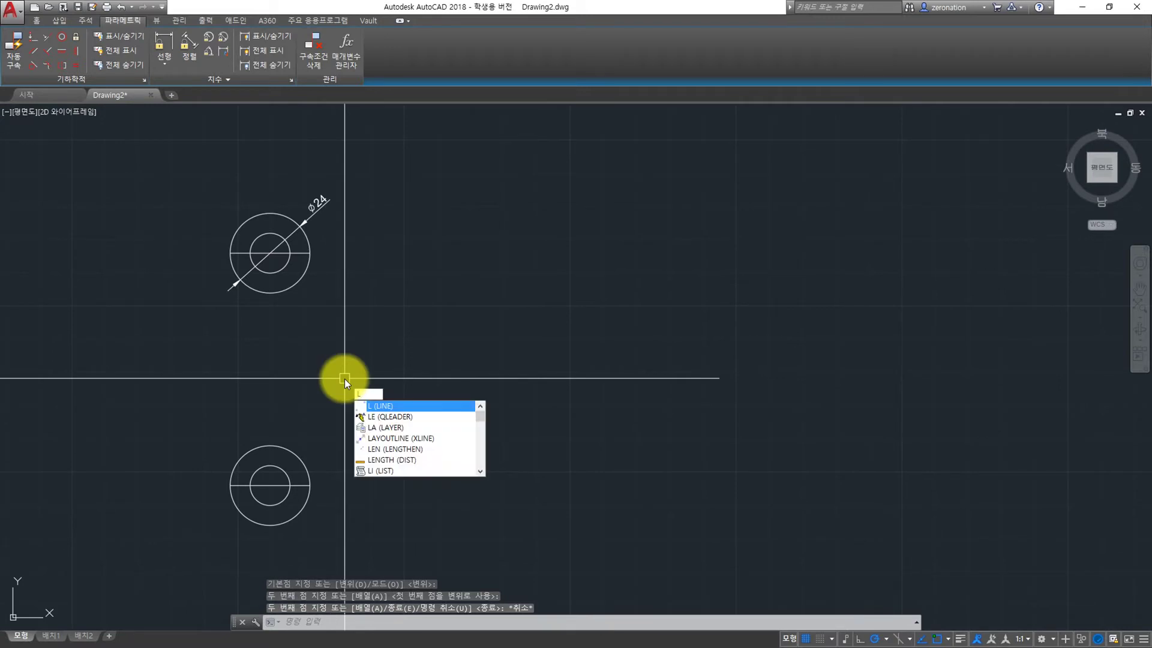
pyautogui.press('Return')
pyautogui.click(231, 253)
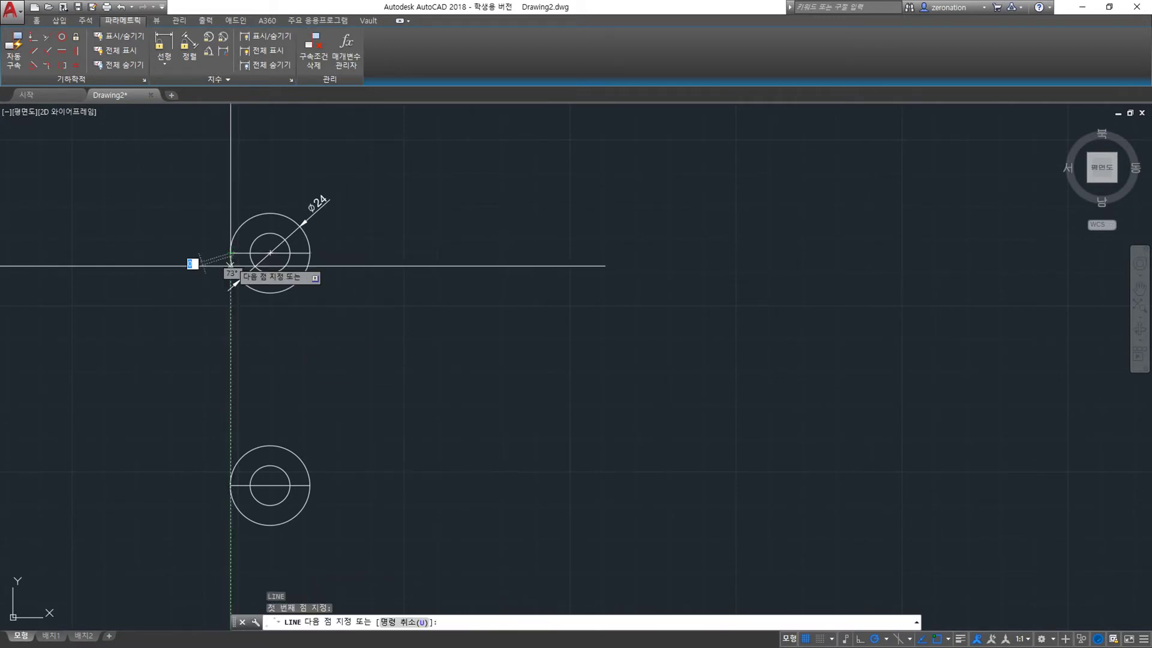
pyautogui.click(231, 486)
pyautogui.press('Return')
pyautogui.press('Return')
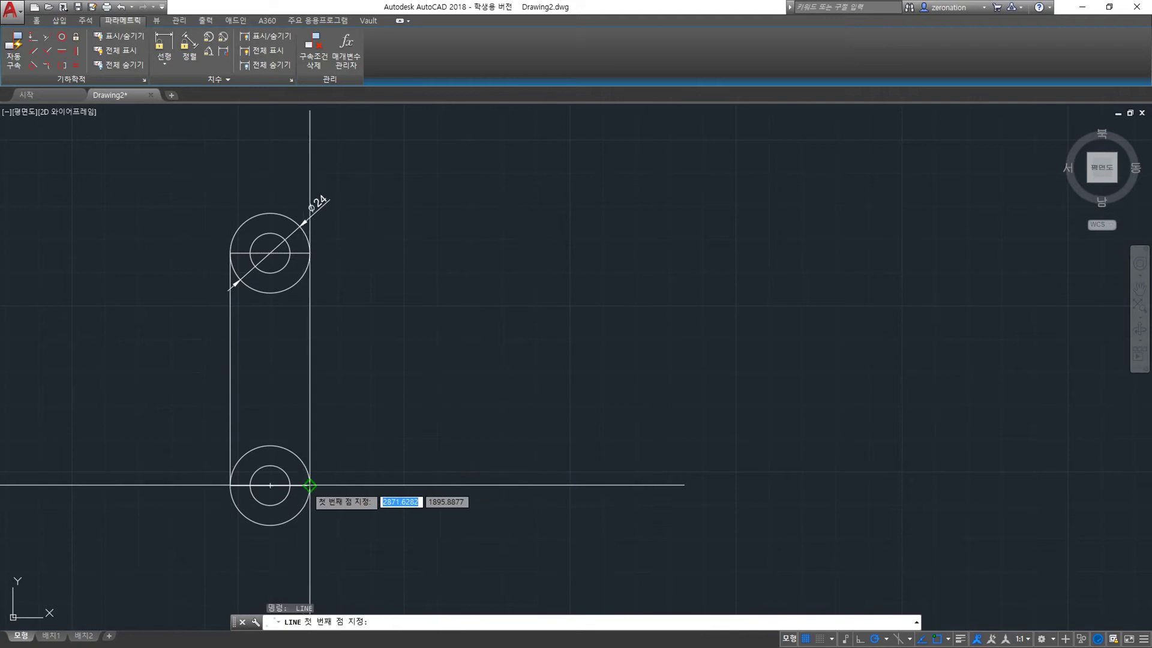
pyautogui.click(309, 485)
pyautogui.click(309, 252)
pyautogui.press('Escape')
pyautogui.moveTo(327, 401); pyautogui.dragTo(383, 365, button='middle')
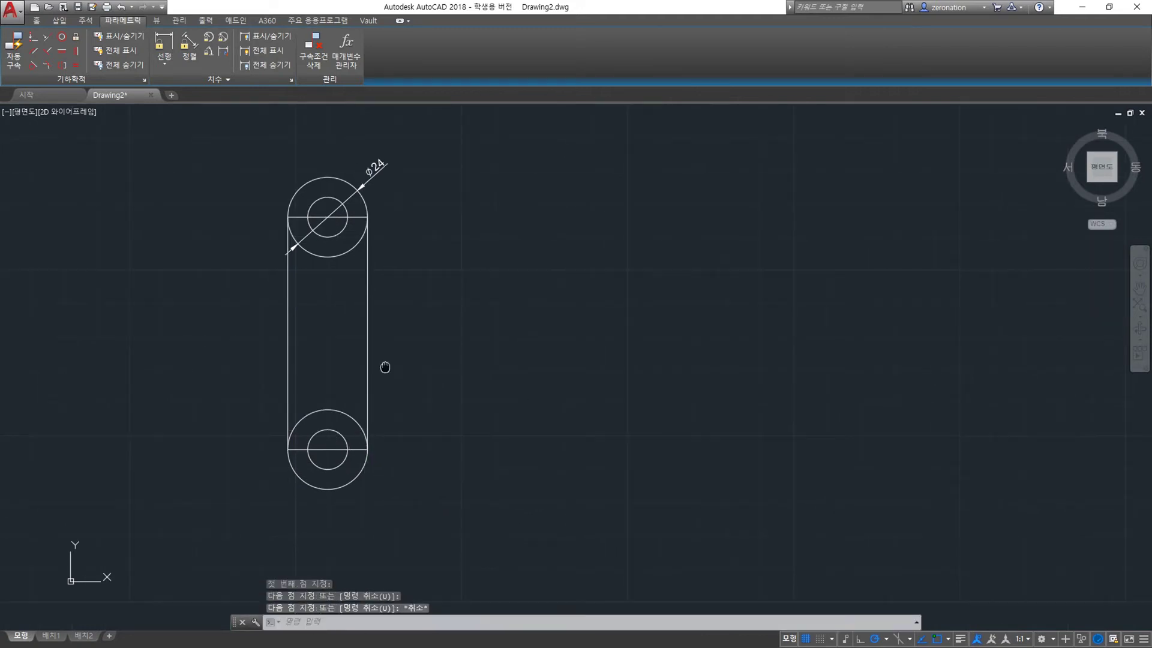
pyautogui.click(424, 383)
pyautogui.write('C')
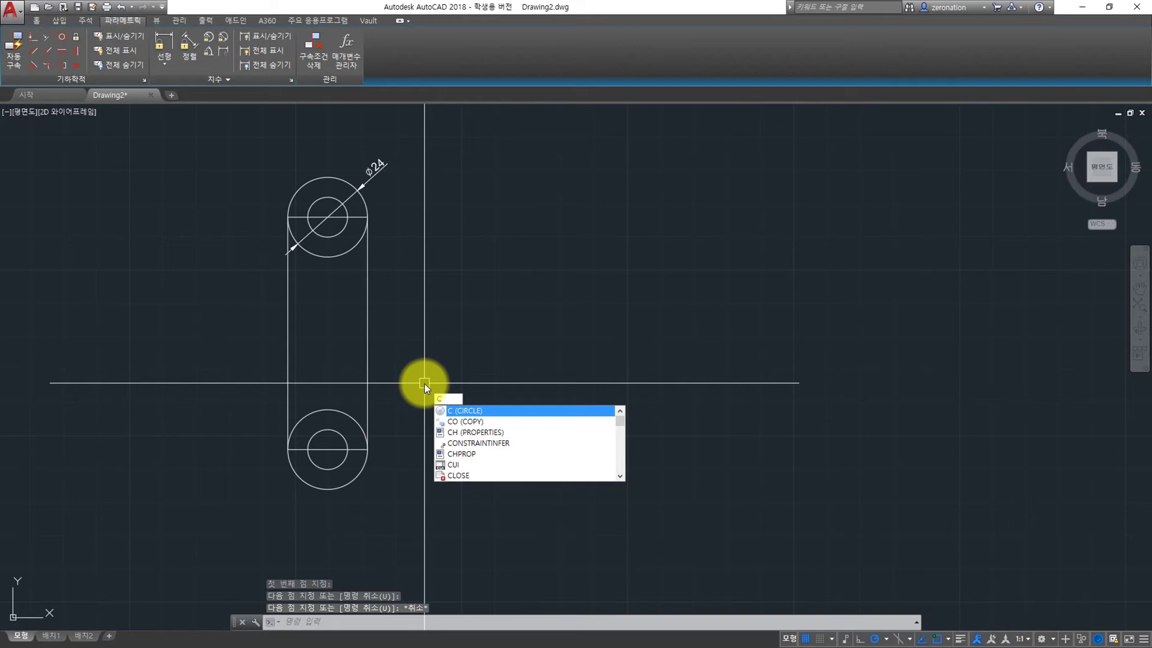
# Step: Draw a 56-diameter two-point circle starting at the lower hub's right edge
pyautogui.press('Return')
pyautogui.write('29')
pyautogui.press('Return')
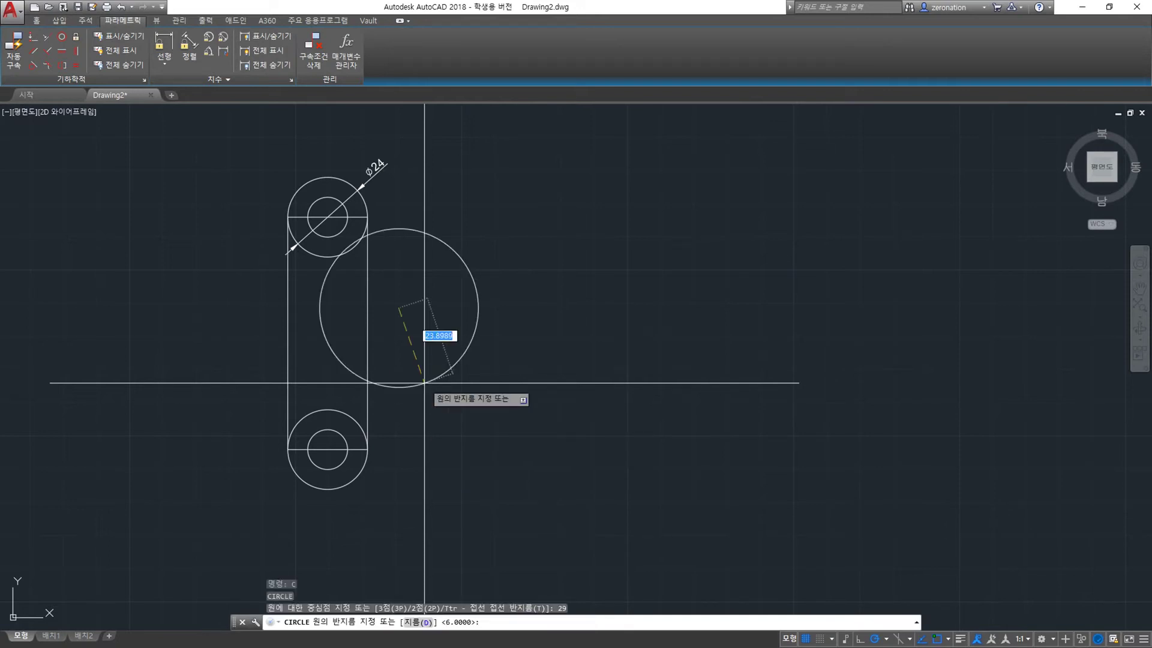
pyautogui.press('Escape')
pyautogui.press('Return')
pyautogui.write('2p')
pyautogui.press('Return')
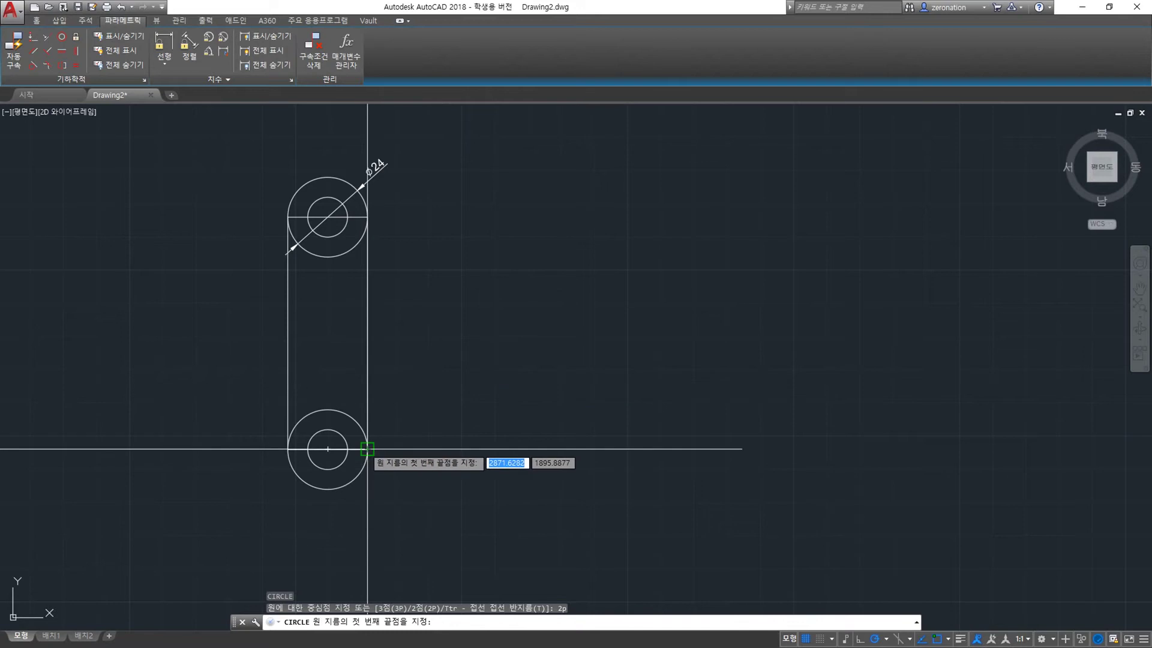
pyautogui.click(367, 449)
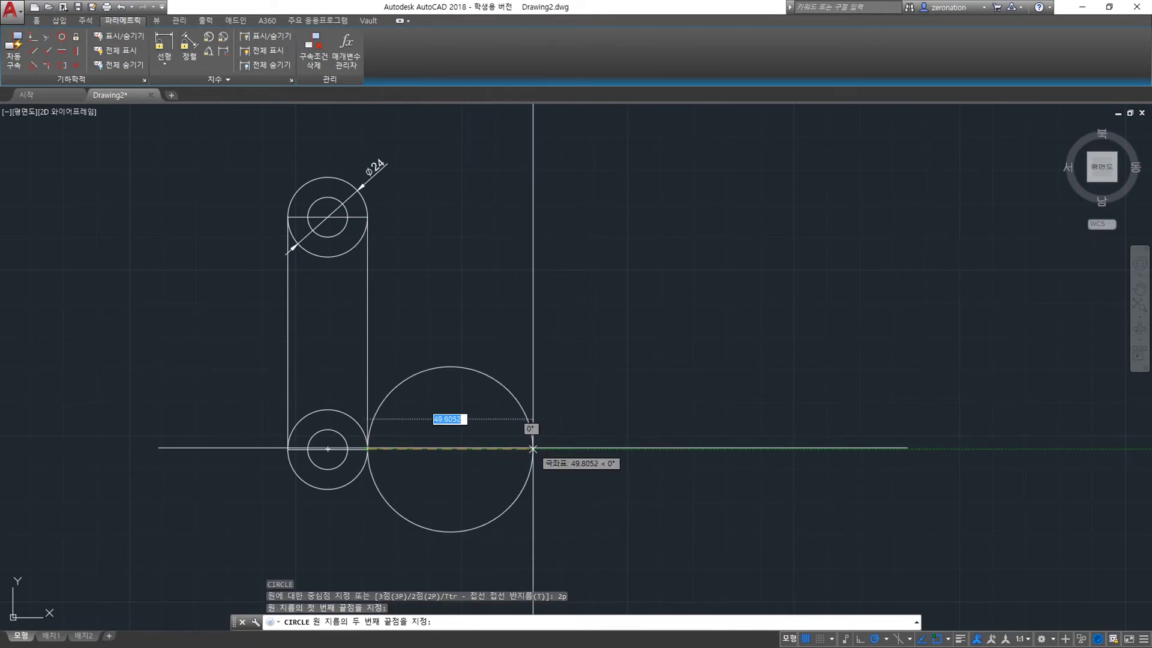
pyautogui.write('56')
pyautogui.press('Return')
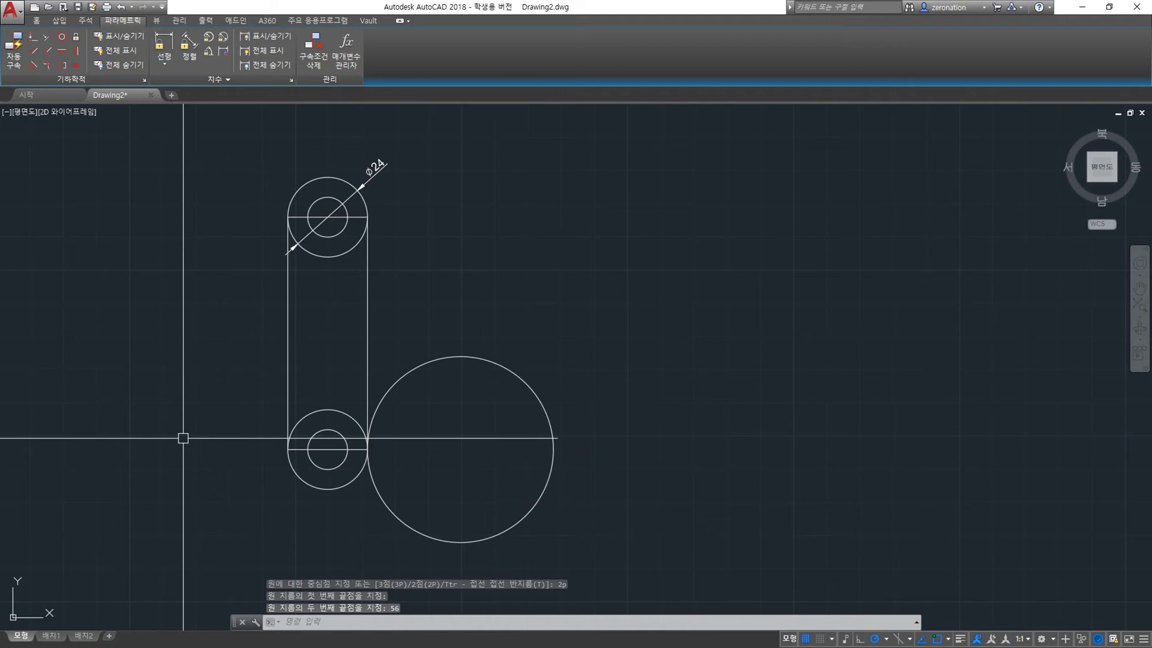
pyautogui.write('c')
# Step: Draw a matching 56-diameter two-point circle from the lower hub's left edge
pyautogui.press('Return')
pyautogui.write('2p')
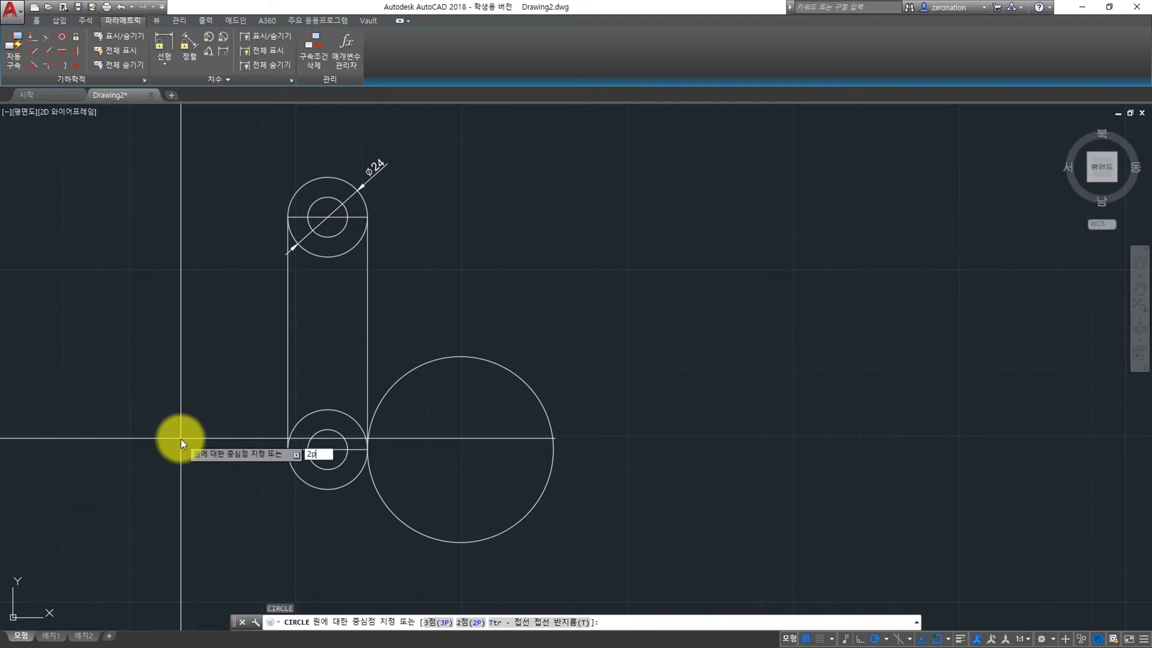
pyautogui.press('Return')
pyautogui.click(288, 448)
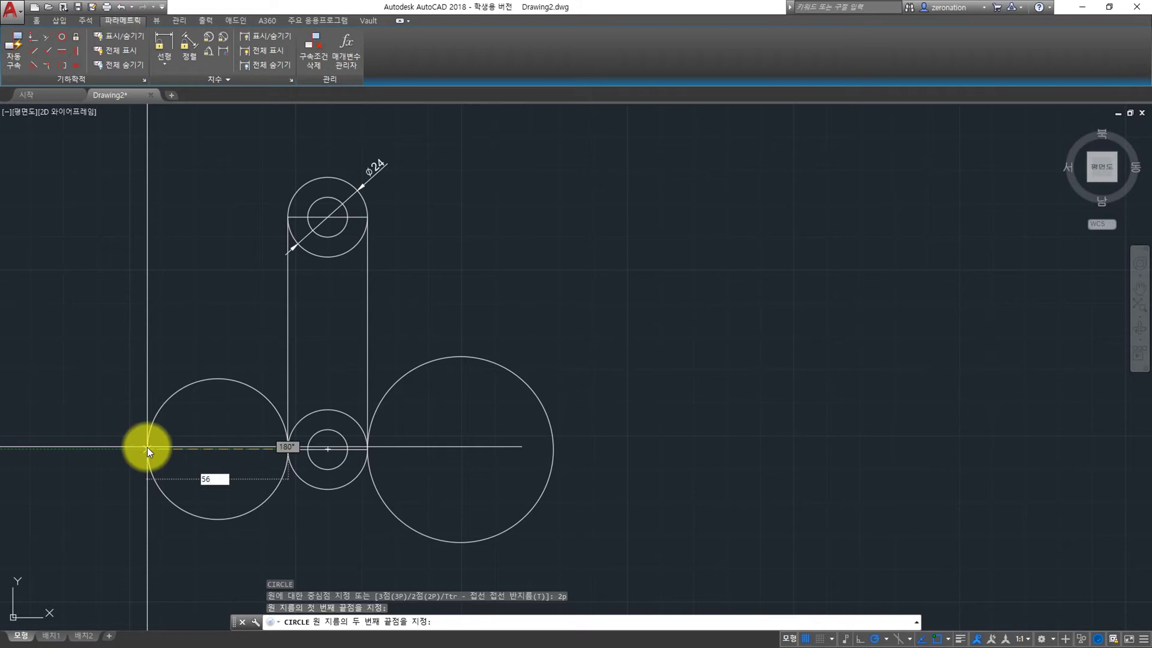
pyautogui.press('Return')
pyautogui.moveTo(249, 432); pyautogui.dragTo(257, 397, button='middle')
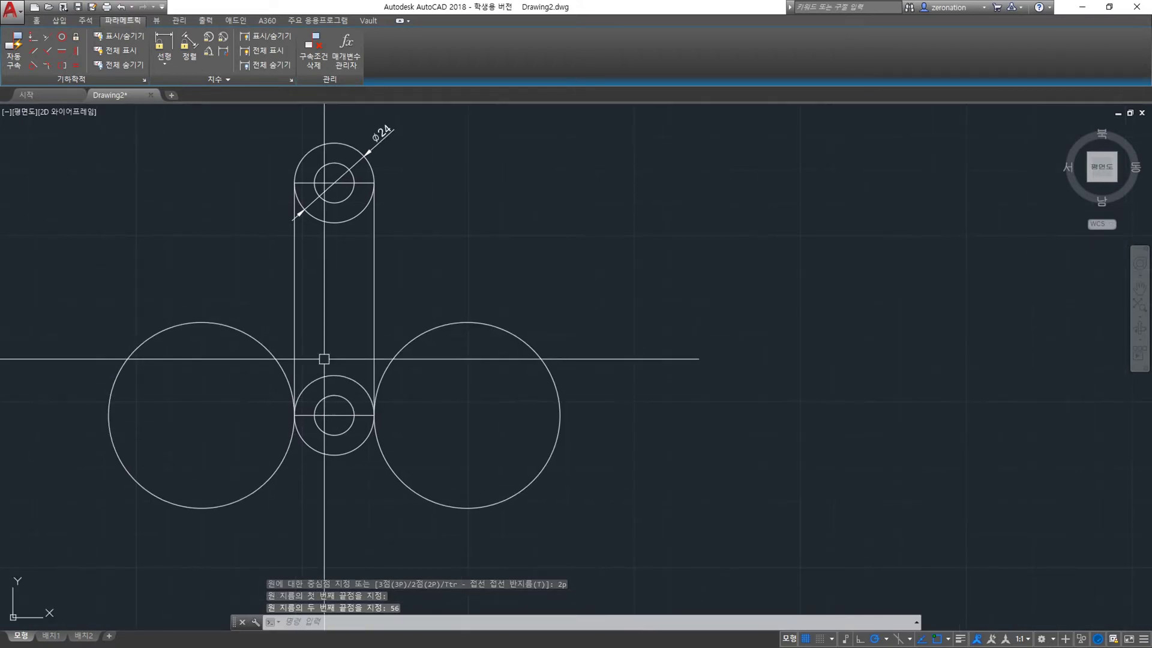
pyautogui.moveTo(415, 362); pyautogui.dragTo(419, 406, button='middle')
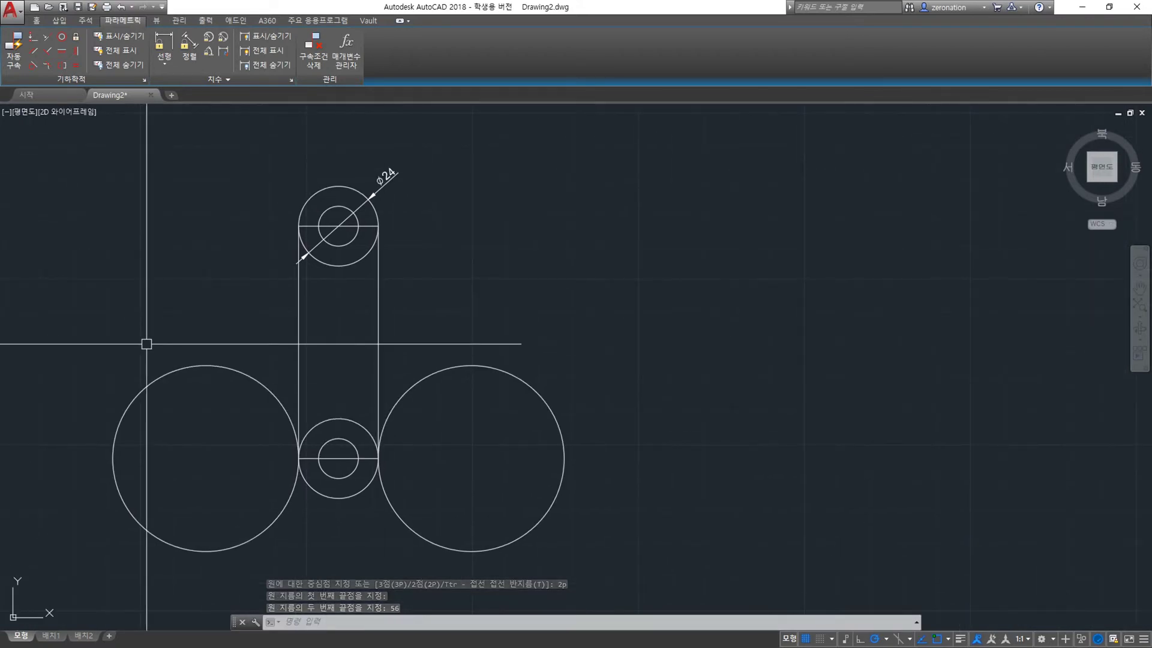
pyautogui.press('Return')
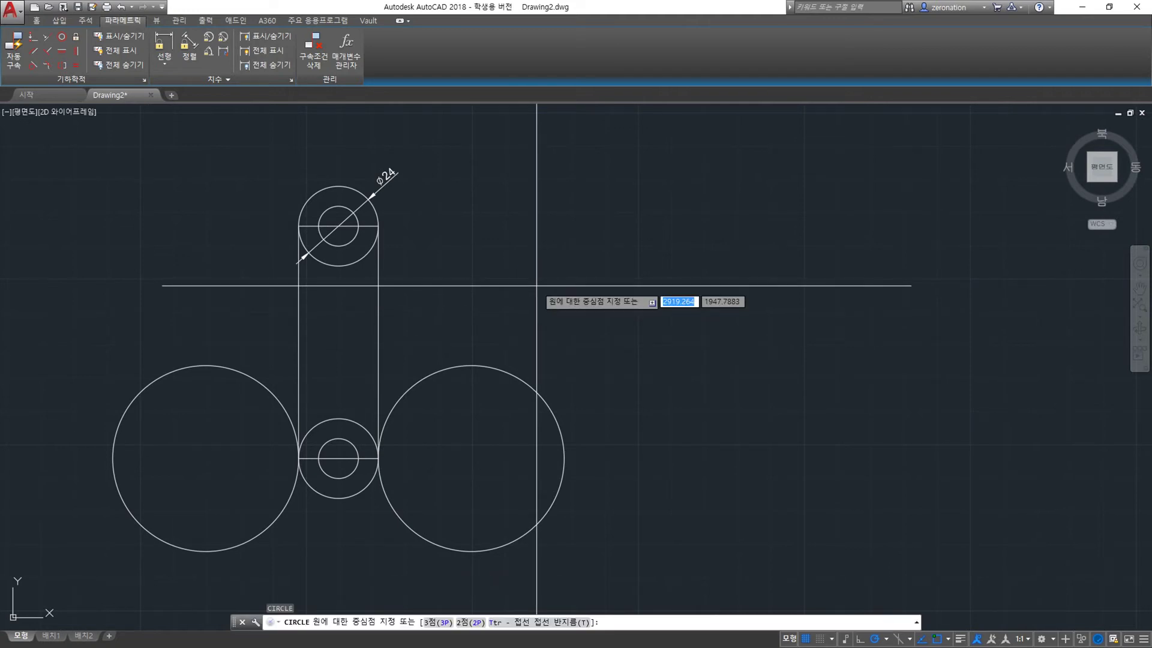
# Step: Draw a circle centred on the upper hub, tangent to the right side circle
pyautogui.press('Escape')
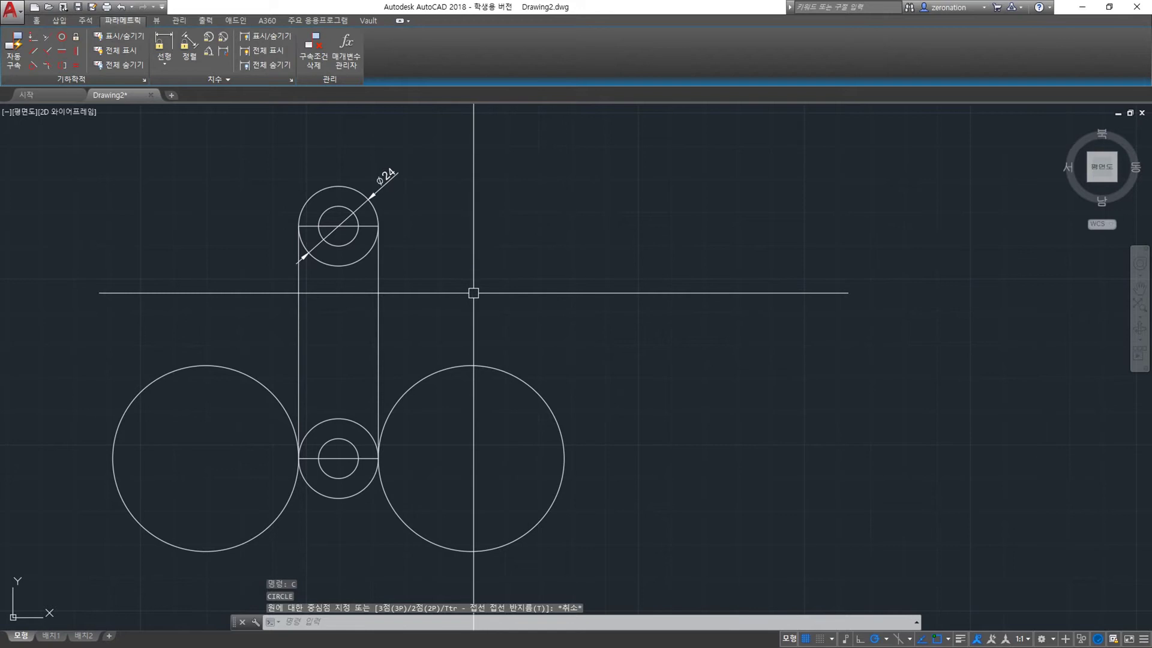
pyautogui.write('c')
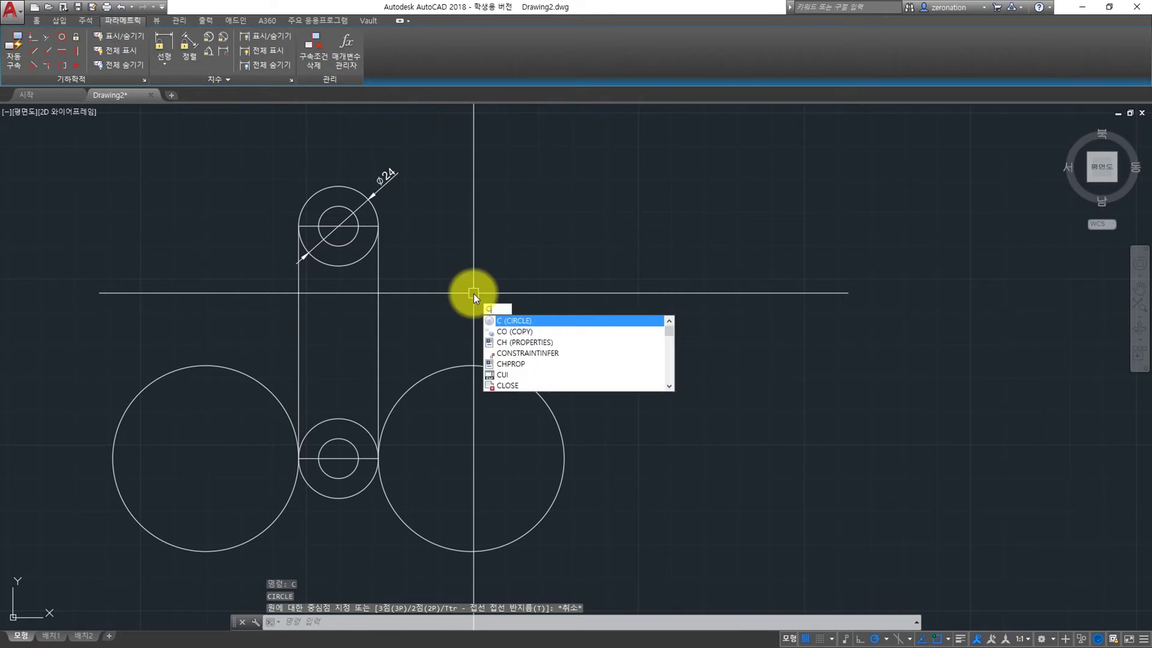
pyautogui.press('Return')
pyautogui.click(339, 227)
pyautogui.keyDown('shift'); pyautogui.rightClick(442, 335); pyautogui.keyUp('shift')
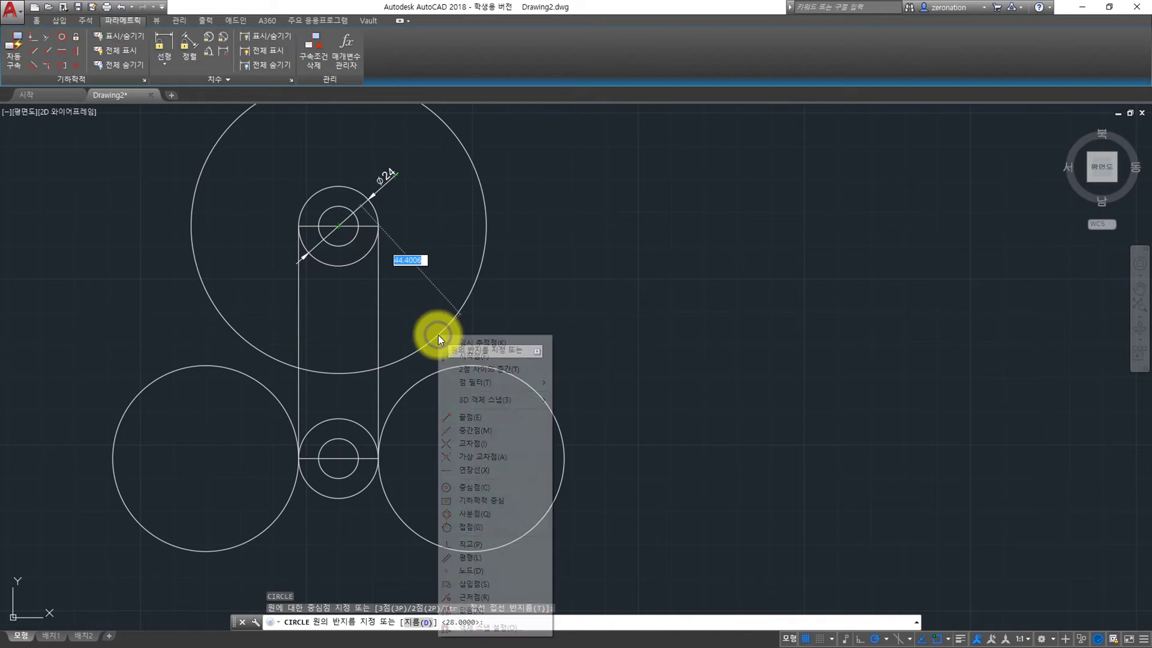
pyautogui.click(481, 522)
pyautogui.click(434, 373)
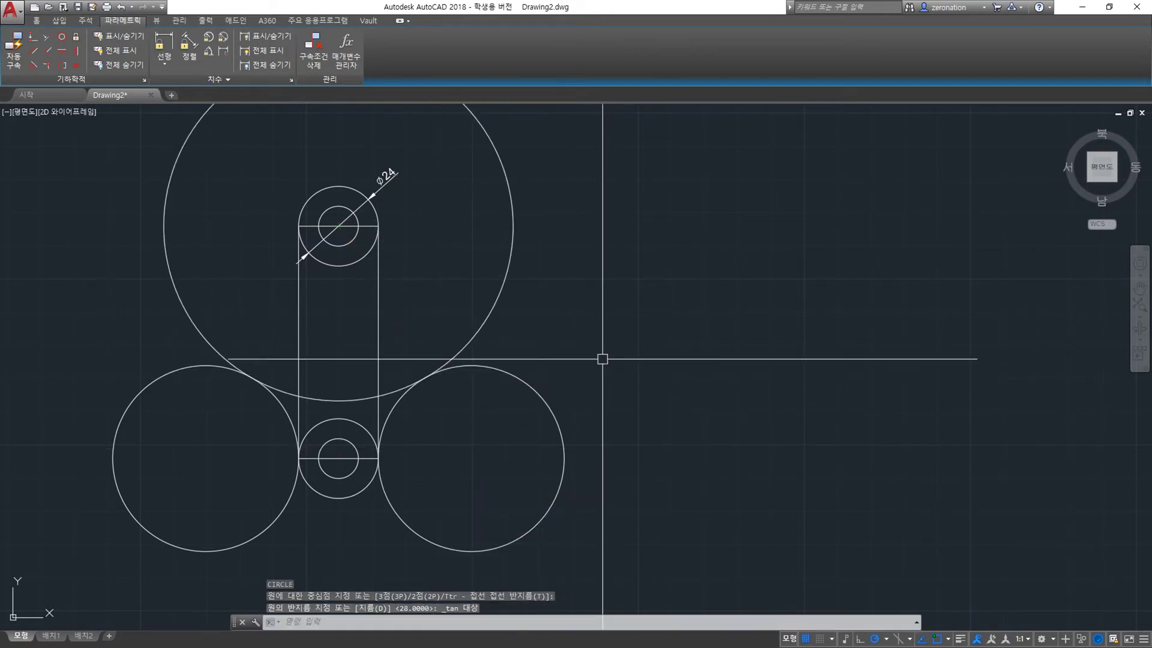
pyautogui.press('Escape')
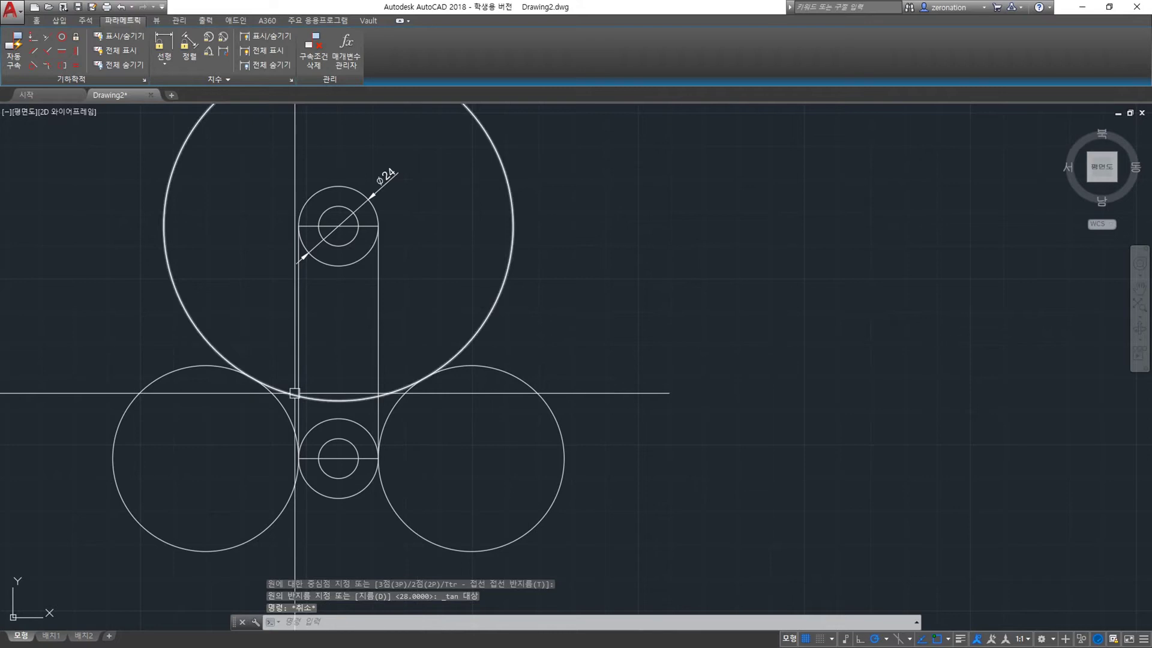
# Step: Trim the side circles' outer parts and overlapping line pieces into concave arcs
pyautogui.write('TR')
pyautogui.press('Return')
pyautogui.press('Return')
pyautogui.click(204, 375)
pyautogui.click(372, 537)
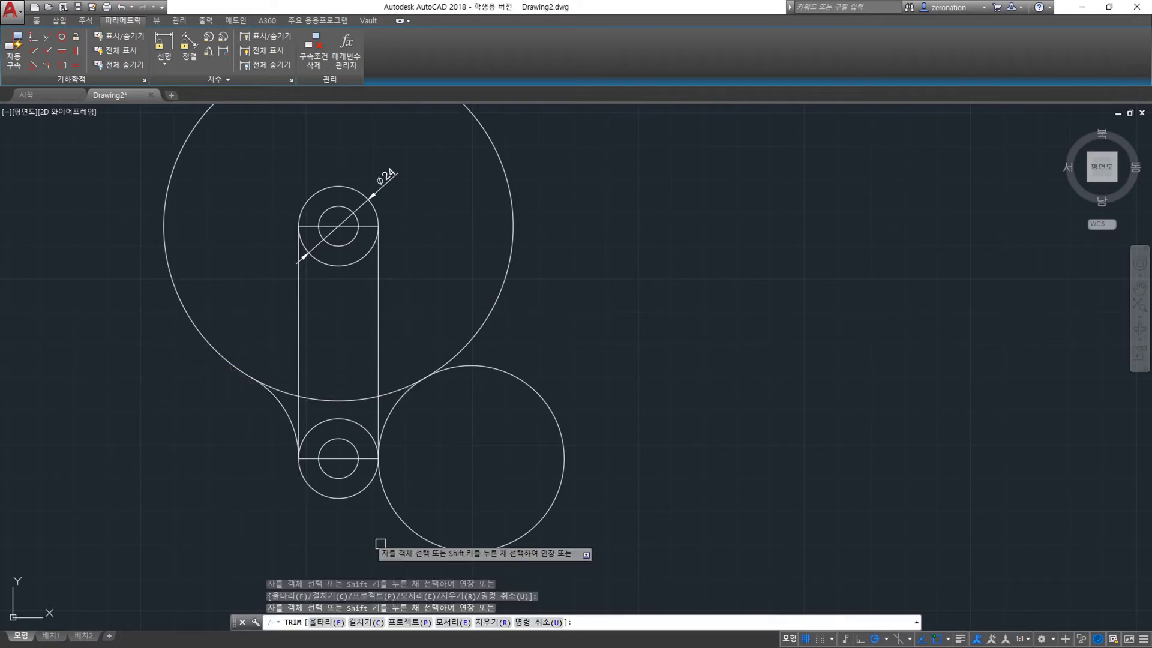
pyautogui.click(513, 533)
pyautogui.click(510, 547)
pyautogui.press('Escape')
pyautogui.scroll(-1, 458, 438)
pyautogui.scroll(1, 411, 401)
pyautogui.scroll(-1, 420, 378)
pyautogui.scroll(1, 431, 405)
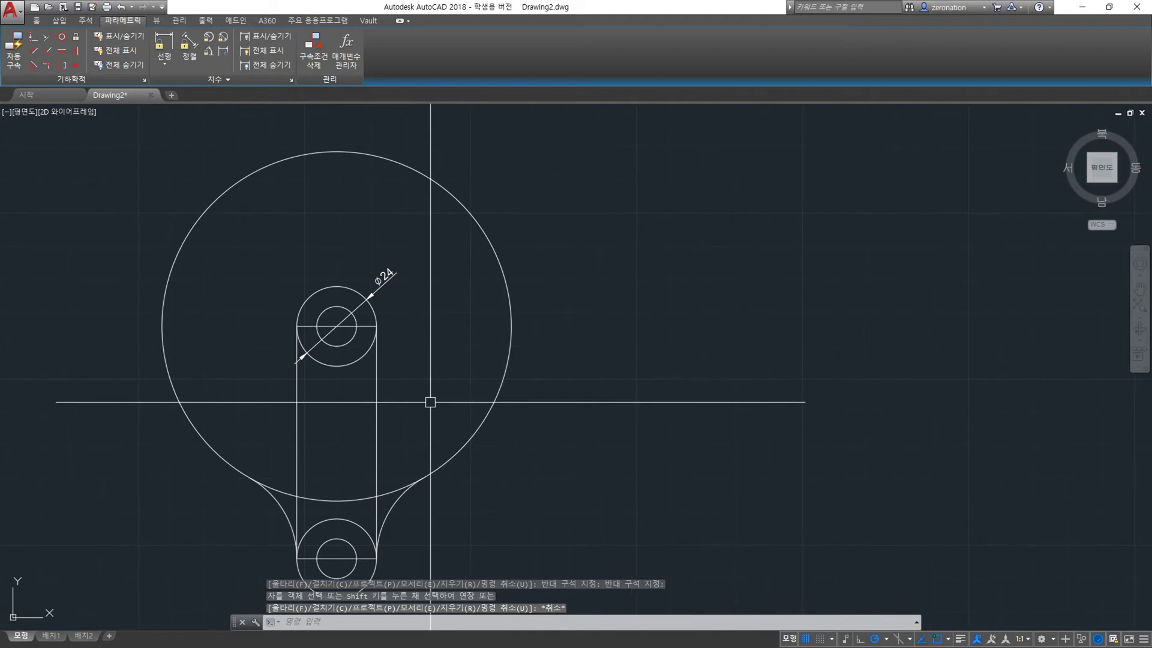
# Step: Offset the large circle inward by 10 twice, creating two concentric circles
pyautogui.press('Return')
pyautogui.write('10')
pyautogui.press('Return')
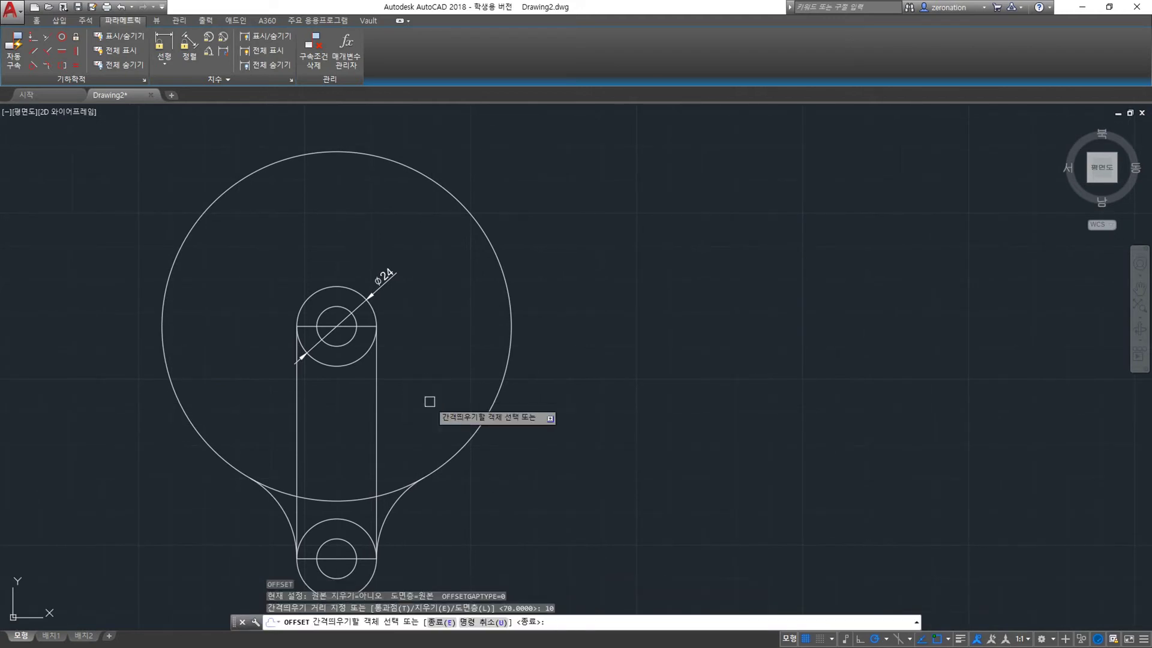
pyautogui.click(487, 420)
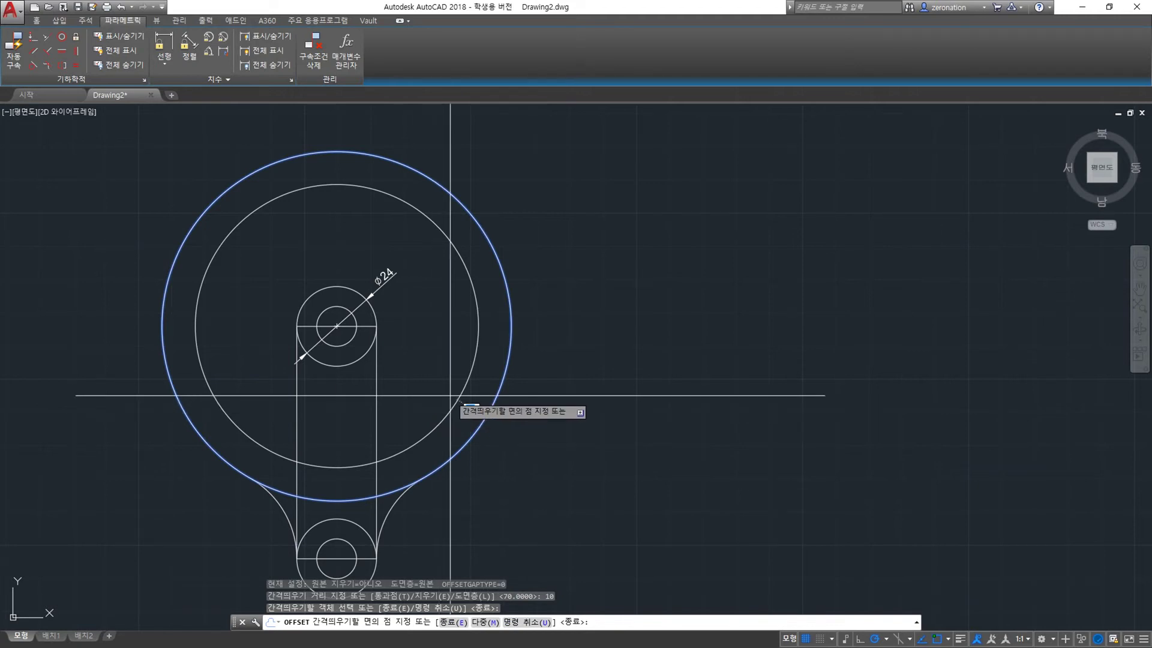
pyautogui.click(450, 395)
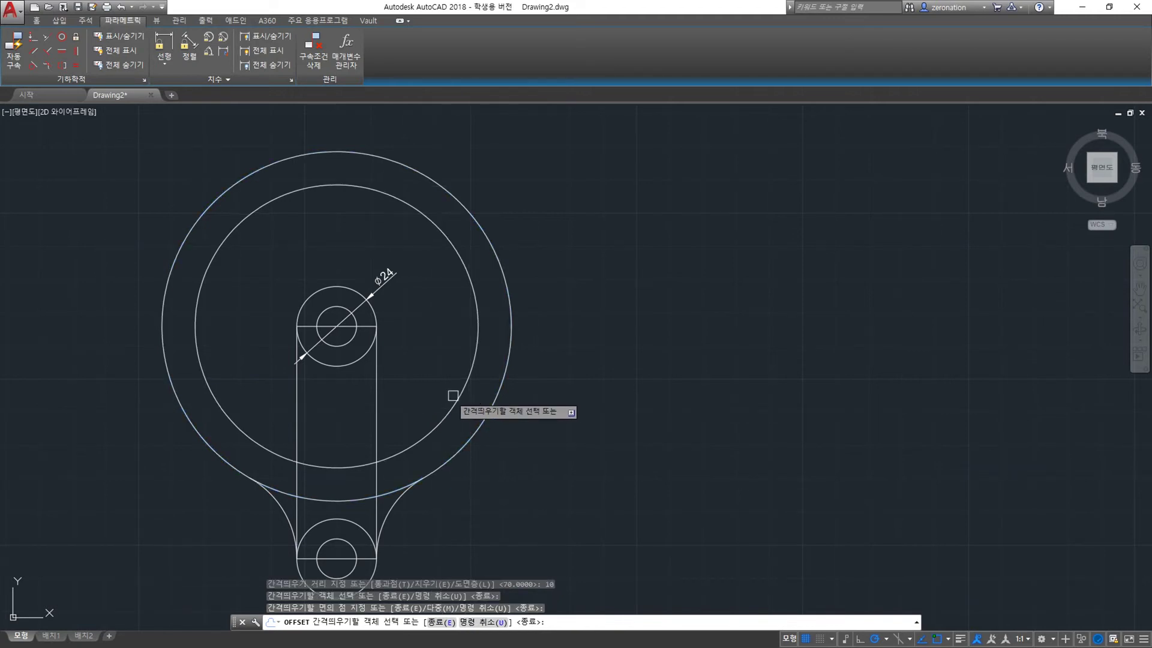
pyautogui.click(461, 390)
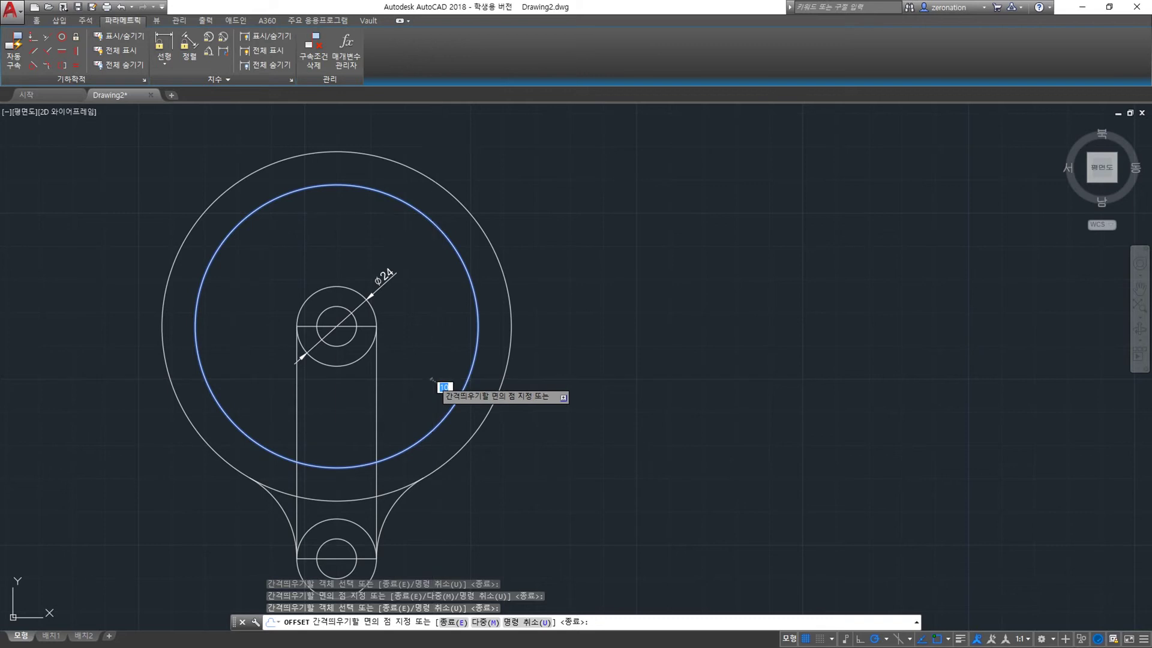
pyautogui.click(444, 387)
pyautogui.press('Escape')
pyautogui.moveTo(381, 370); pyautogui.dragTo(399, 346, button='middle')
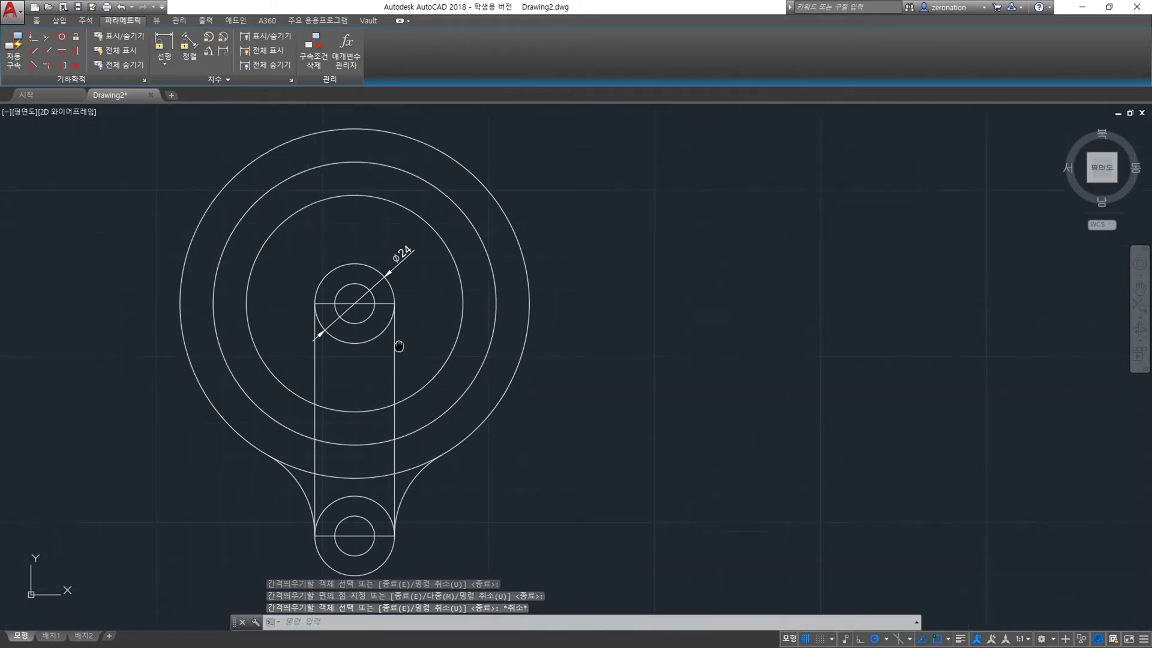
pyautogui.scroll(1, 397, 343)
pyautogui.scroll(1, 396, 342)
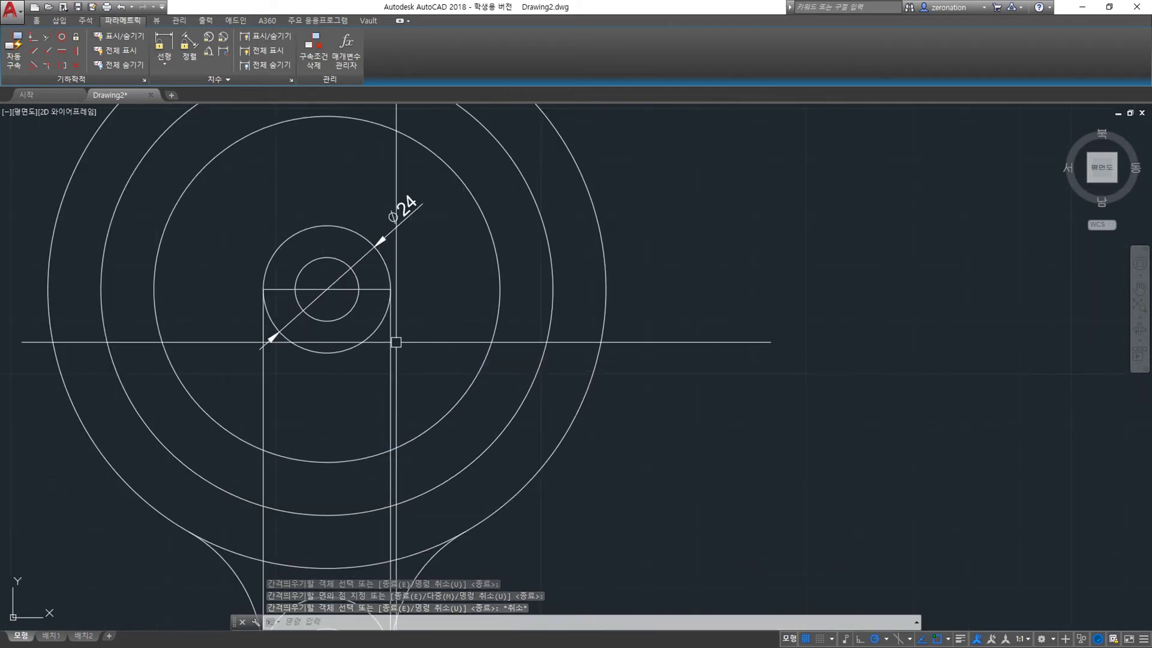
# Step: Draw a 30° construction line through the upper hub centre
pyautogui.write('l')
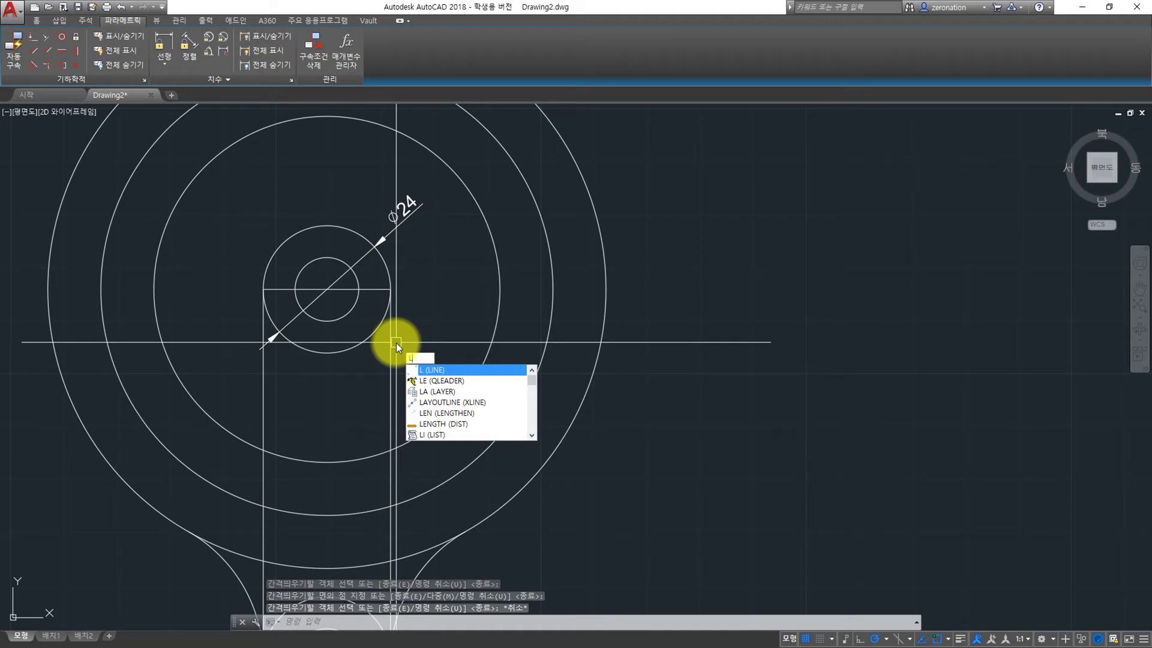
pyautogui.press('BackSpace')
pyautogui.write('xl')
pyautogui.press('Return')
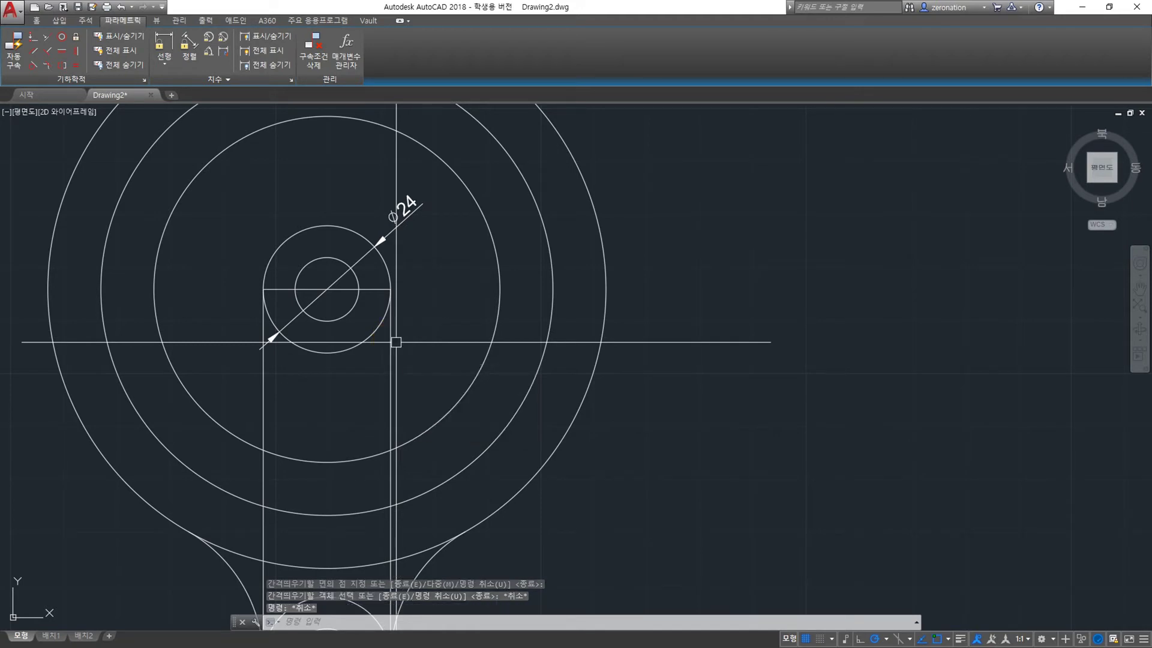
pyautogui.write('ㅎ')
pyautogui.press('Return')
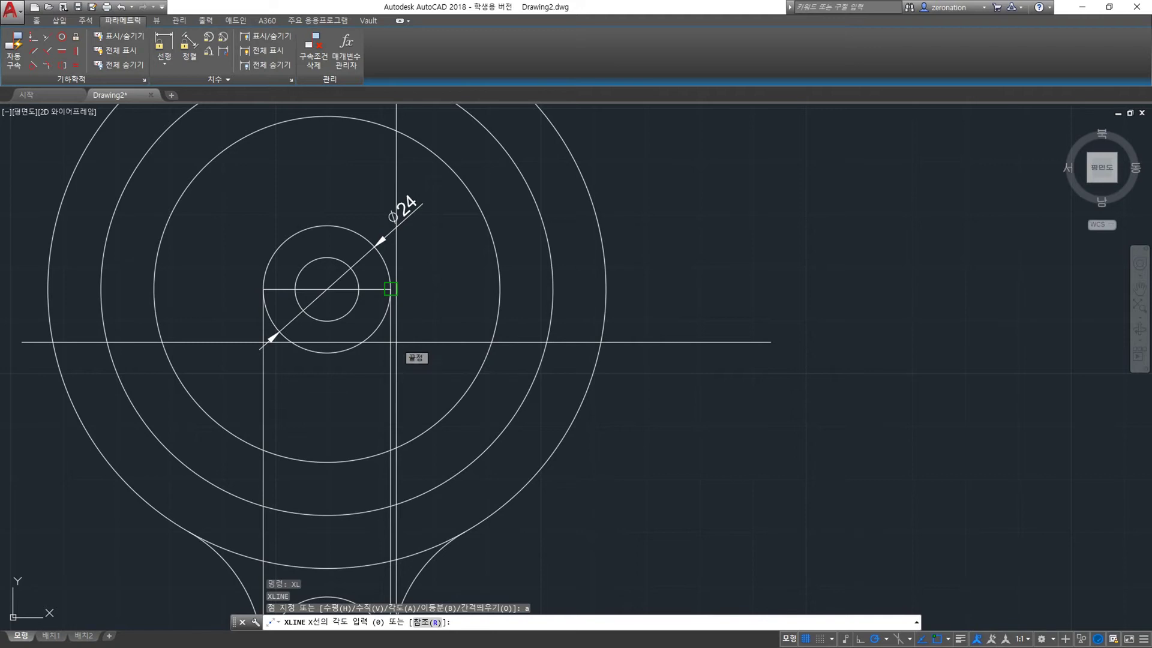
pyautogui.write('30')
pyautogui.press('Return')
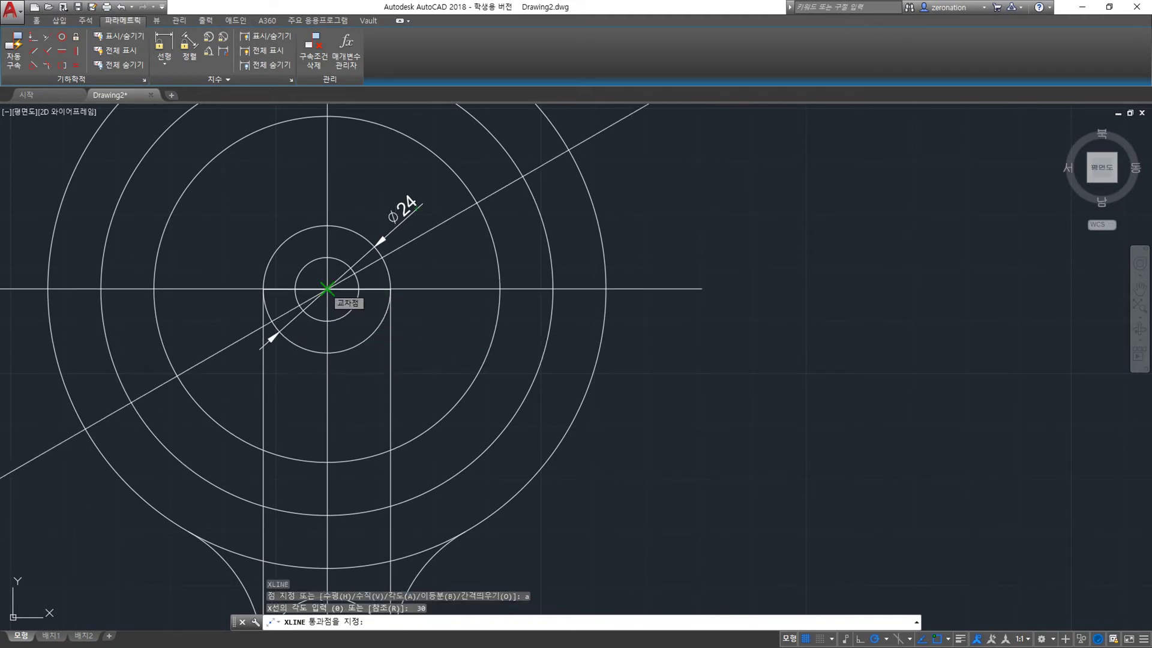
pyautogui.click(327, 288)
pyautogui.moveTo(339, 378)
pyautogui.mouseDown(button='middle')
pyautogui.moveTo(462, 358)
pyautogui.moveTo(402, 387)
pyautogui.mouseUp(button='middle')
pyautogui.press('Escape')
pyautogui.press('Escape')
# Step: Trim the outer circle's upper-left part beyond the 30° line
pyautogui.write('tr')
pyautogui.press('Return')
pyautogui.press('Return')
pyautogui.click(248, 344)
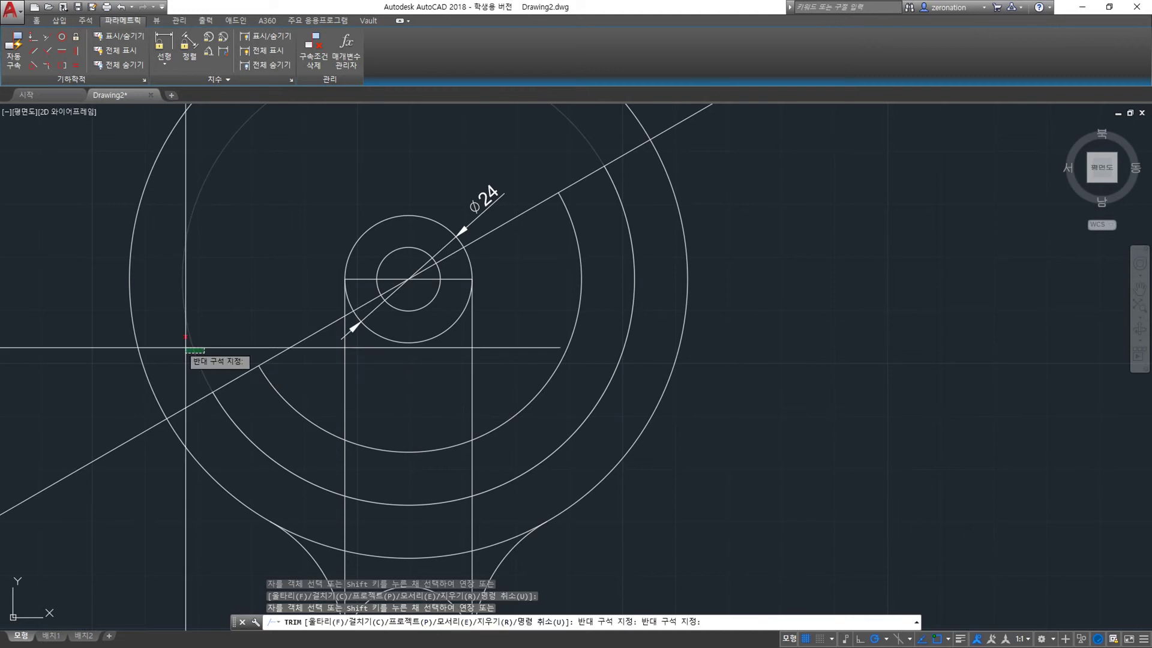
# Step: Trim the remaining circle portions above the diagonal and the diagonal between the arcs
pyautogui.click(204, 353)
pyautogui.click(94, 321)
pyautogui.press('Escape')
pyautogui.scroll(1, 272, 389)
pyautogui.scroll(2, 272, 390)
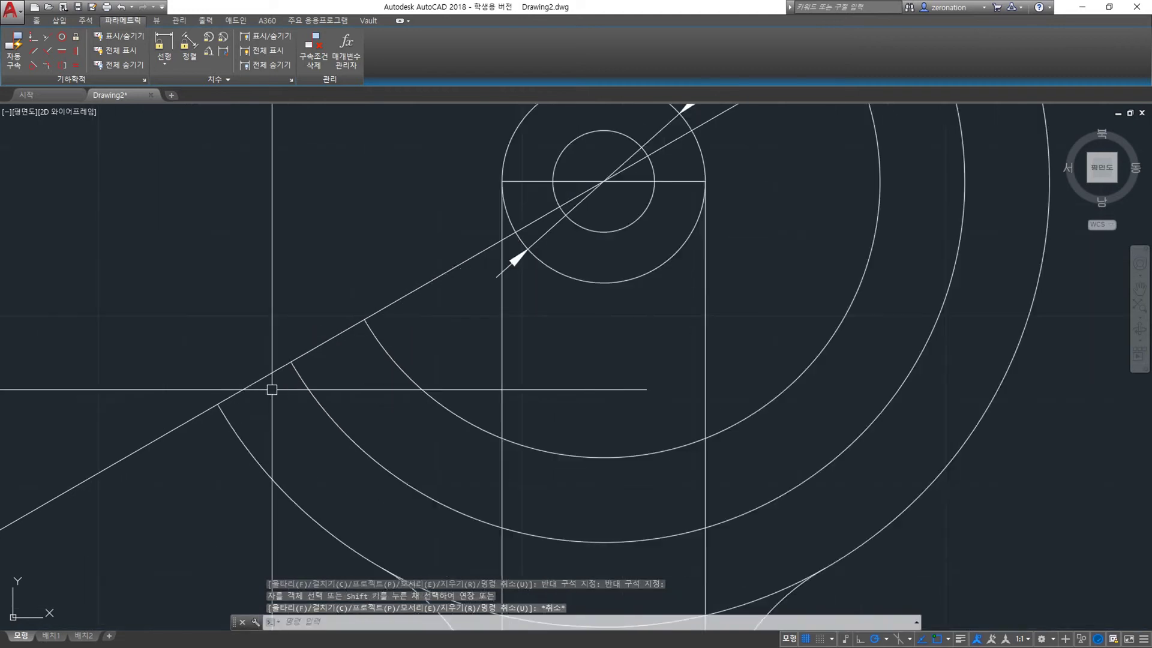
pyautogui.press('Return')
pyautogui.press('Return')
pyautogui.click(384, 308)
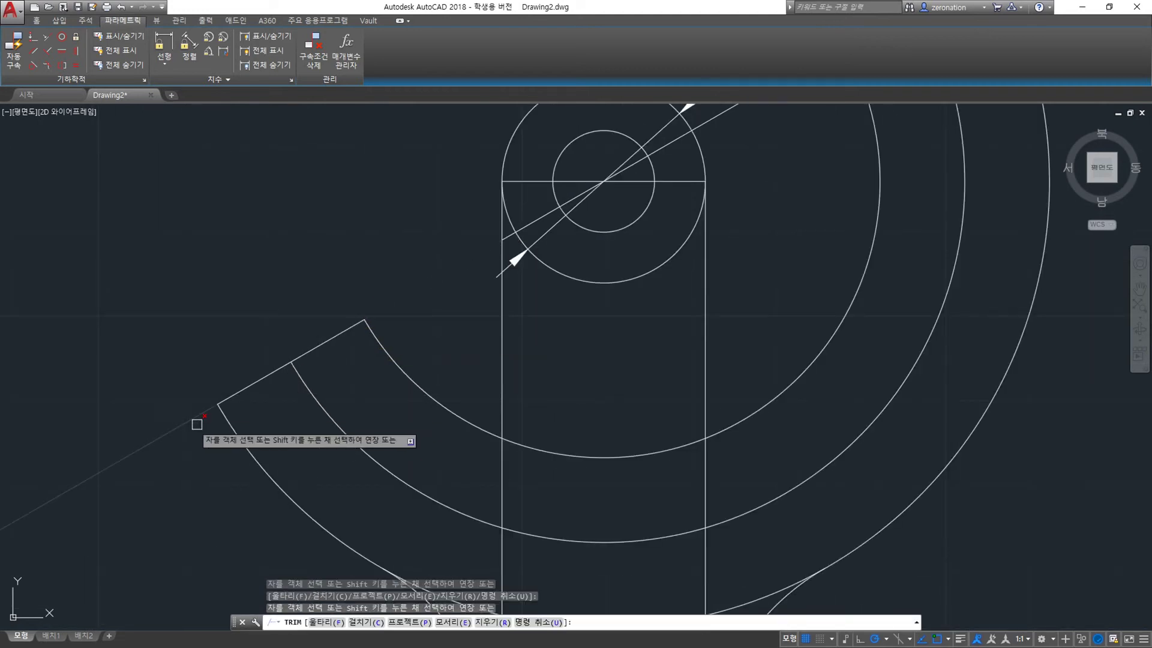
# Step: Window-select and erase the stray diagonal construction line
pyautogui.scroll(-4, 191, 419)
pyautogui.click(633, 218)
pyautogui.click(599, 168)
pyautogui.write('e')
pyautogui.press('Return')
pyautogui.scroll(4, 260, 405)
pyautogui.moveTo(277, 378); pyautogui.dragTo(288, 371, button='middle')
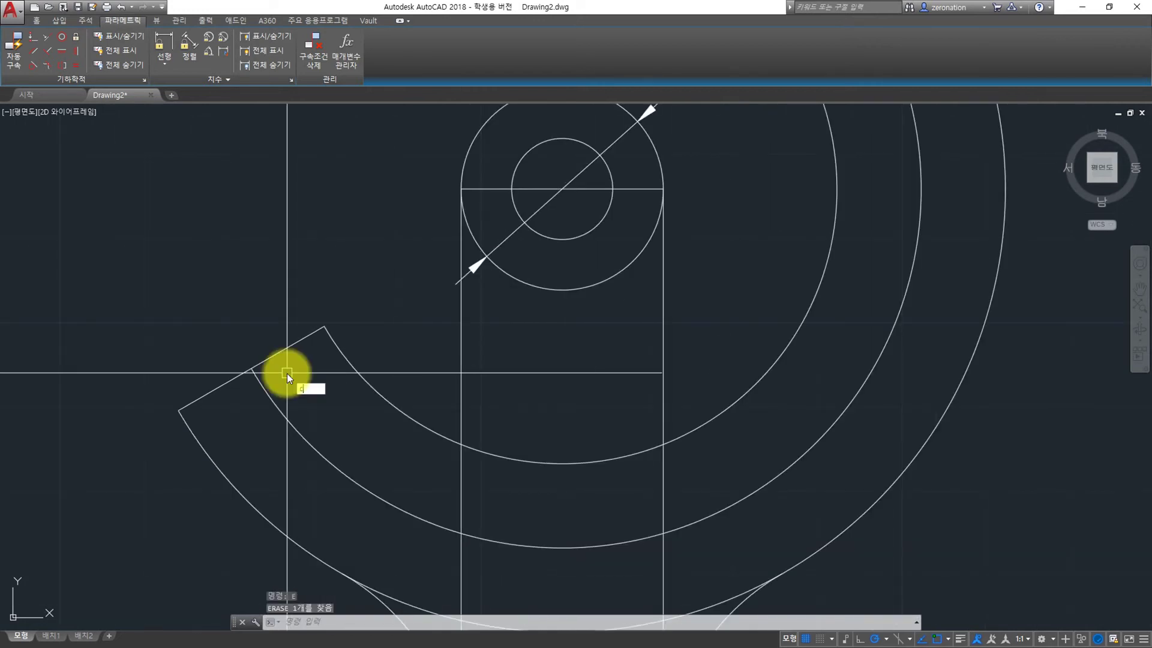
pyautogui.press('Return')
pyautogui.click(252, 372)
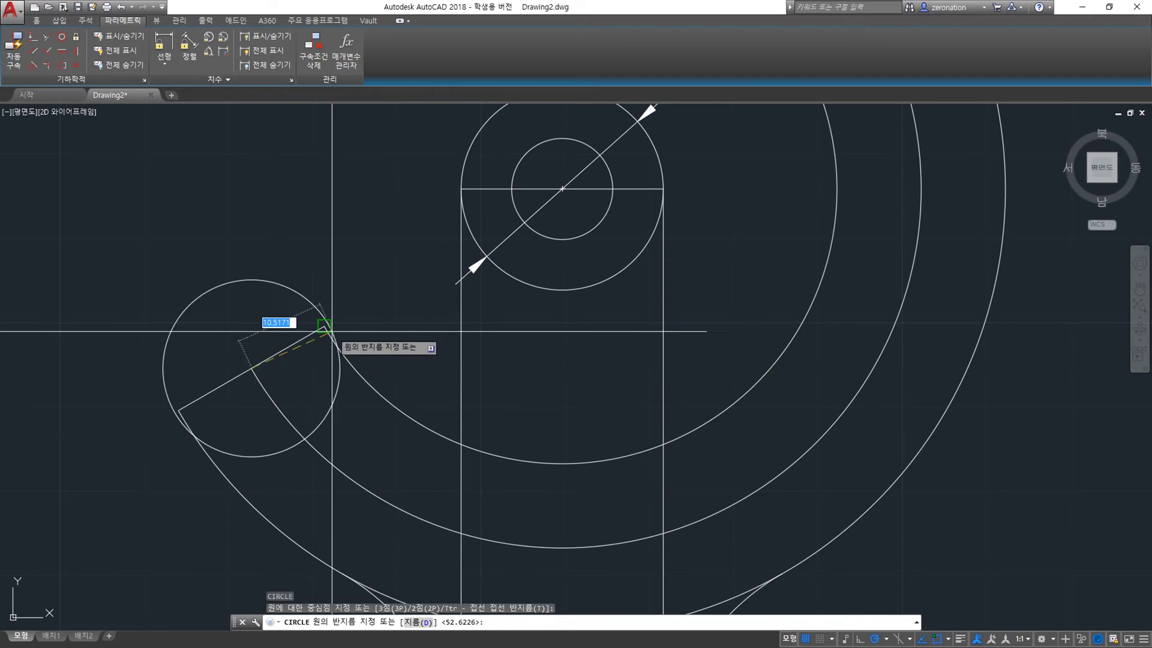
# Step: Delete the straight diagonal end line of the slot, leaving the circle for the cap
pyautogui.press('Escape')
pyautogui.click(230, 375)
pyautogui.scroll(-2, 201, 328)
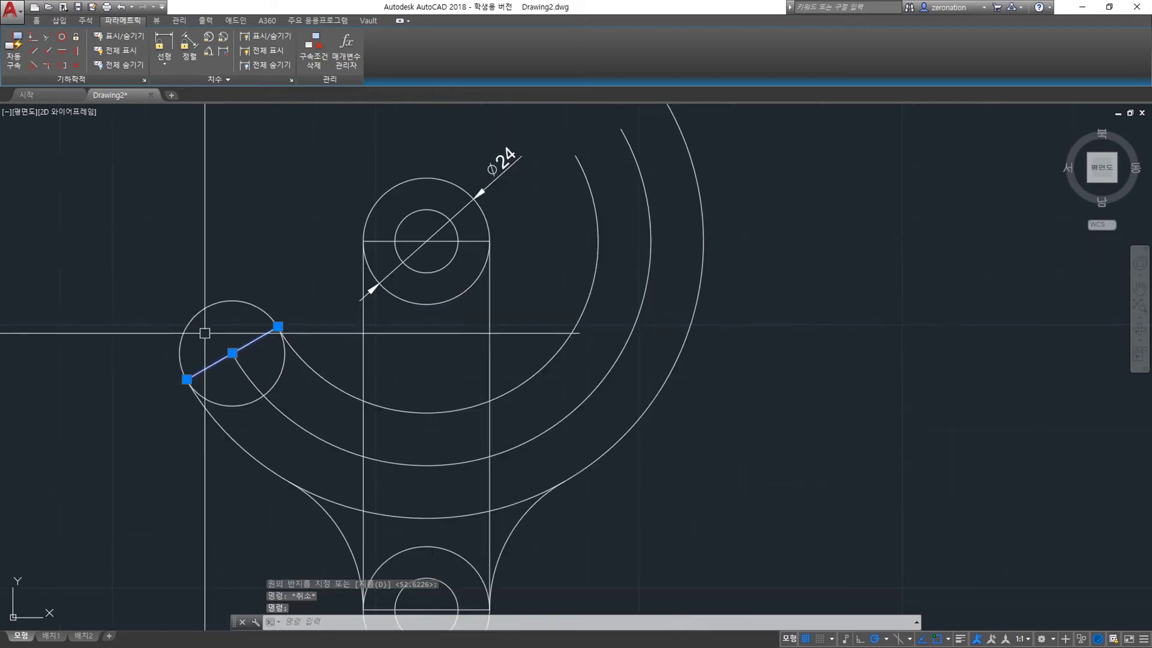
pyautogui.moveTo(386, 388); pyautogui.dragTo(419, 367, button='middle')
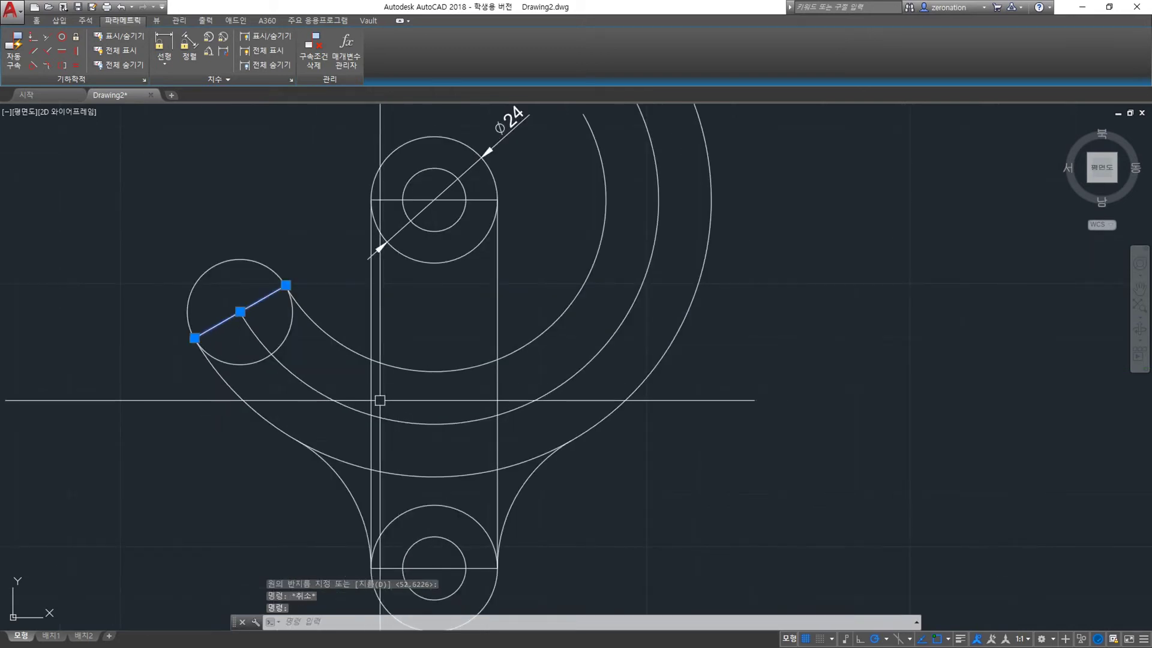
pyautogui.press('Delete')
pyautogui.write('tr')
pyautogui.press('Return')
pyautogui.press('Return')
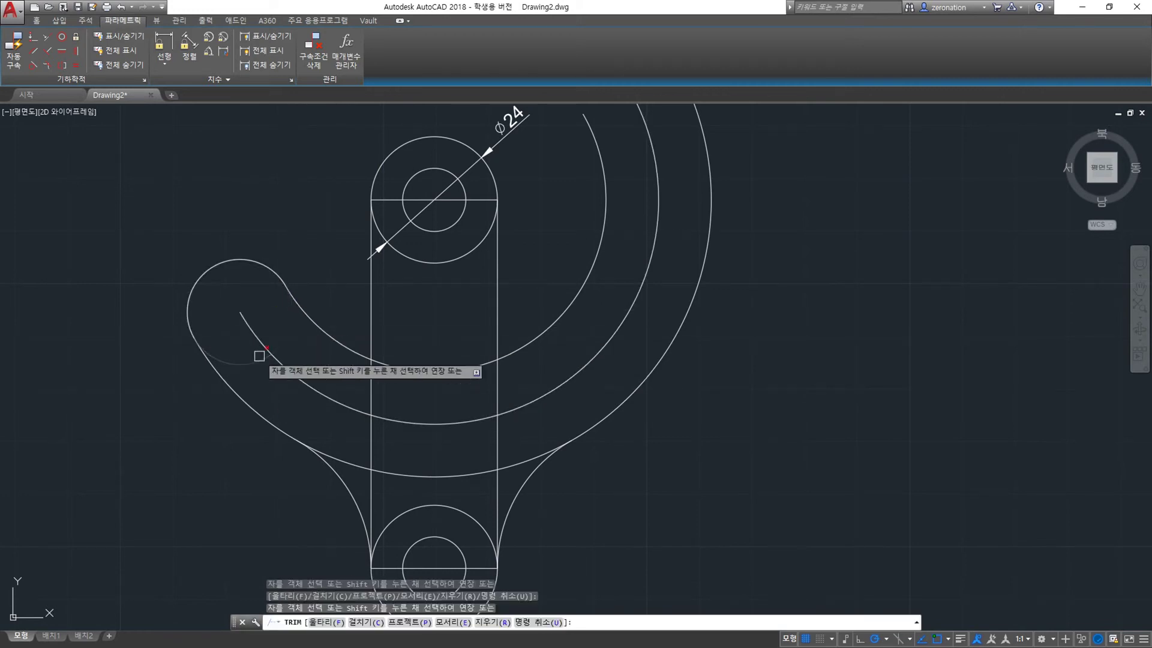
pyautogui.press('Escape')
# Step: Select the rounded slot end arc and attempt a mirror, then cancel it
pyautogui.click(246, 281)
pyautogui.click(211, 249)
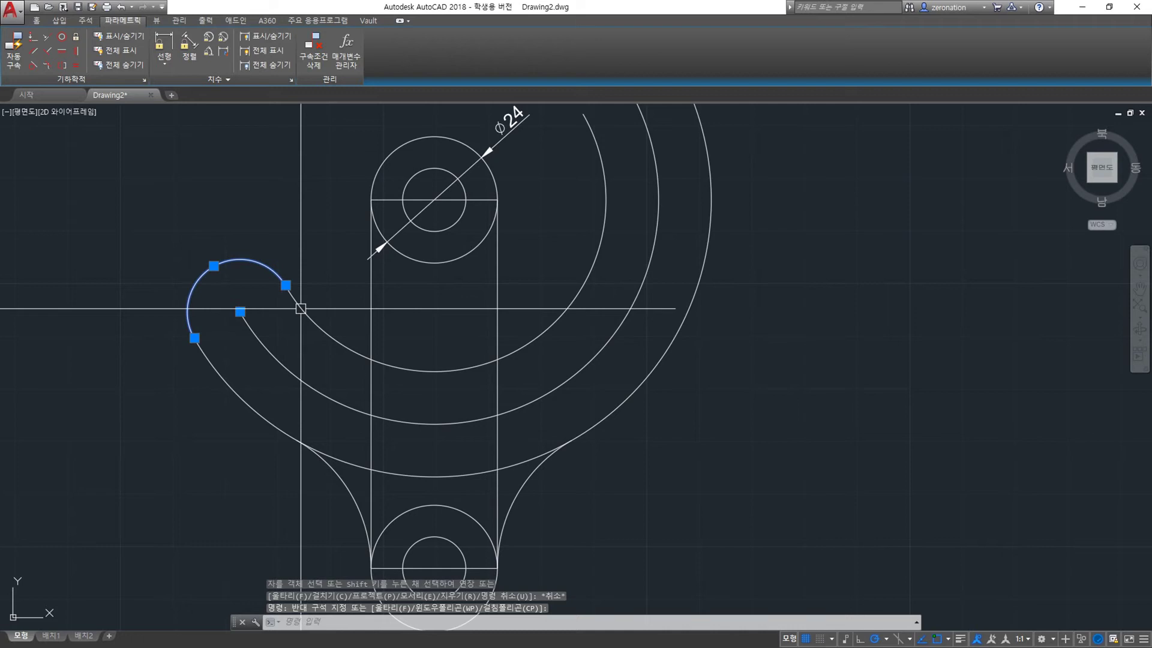
pyautogui.write('mi')
pyautogui.press('Return')
pyautogui.click(433, 263)
pyautogui.click(426, 294)
pyautogui.press('Escape')
pyautogui.press('Escape')
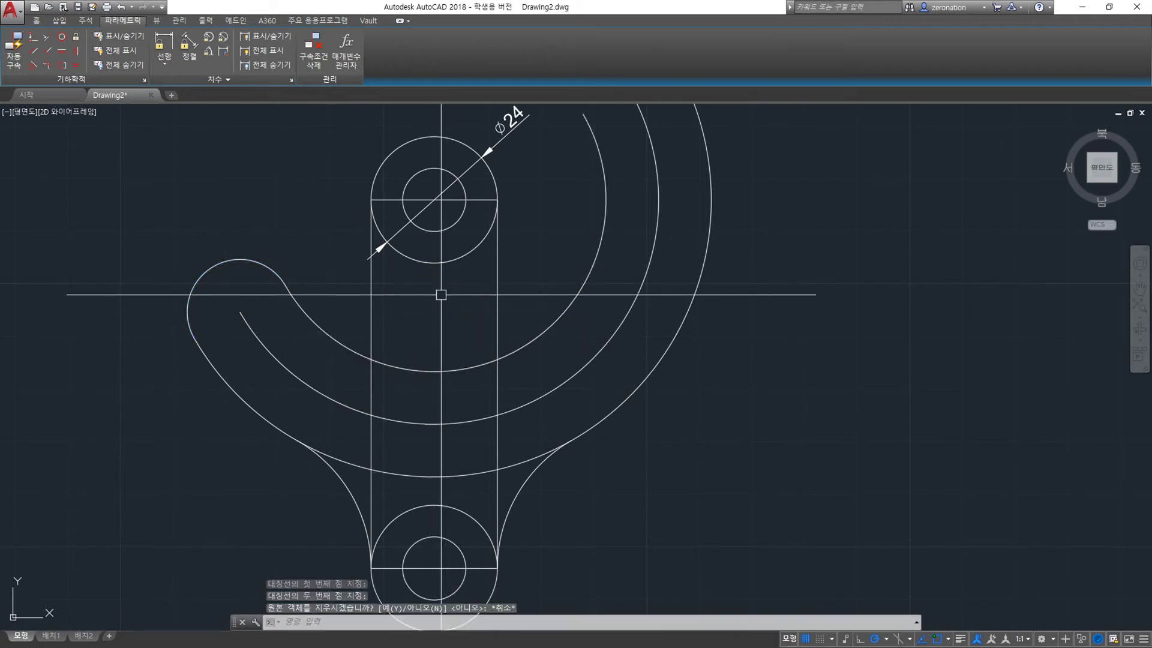
# Step: Mirror the rounded end arc across a vertical line through the hub centre, keeping the original
pyautogui.click(277, 276)
pyautogui.click(388, 276)
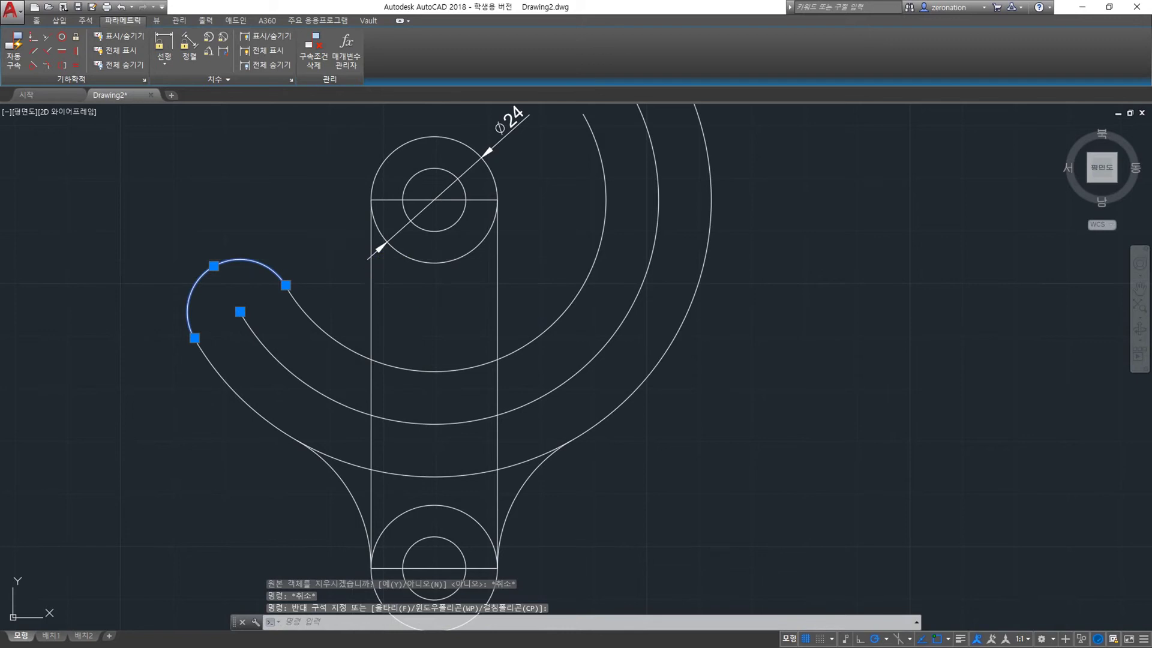
pyautogui.press('Return')
pyautogui.click(434, 231)
pyautogui.click(432, 259)
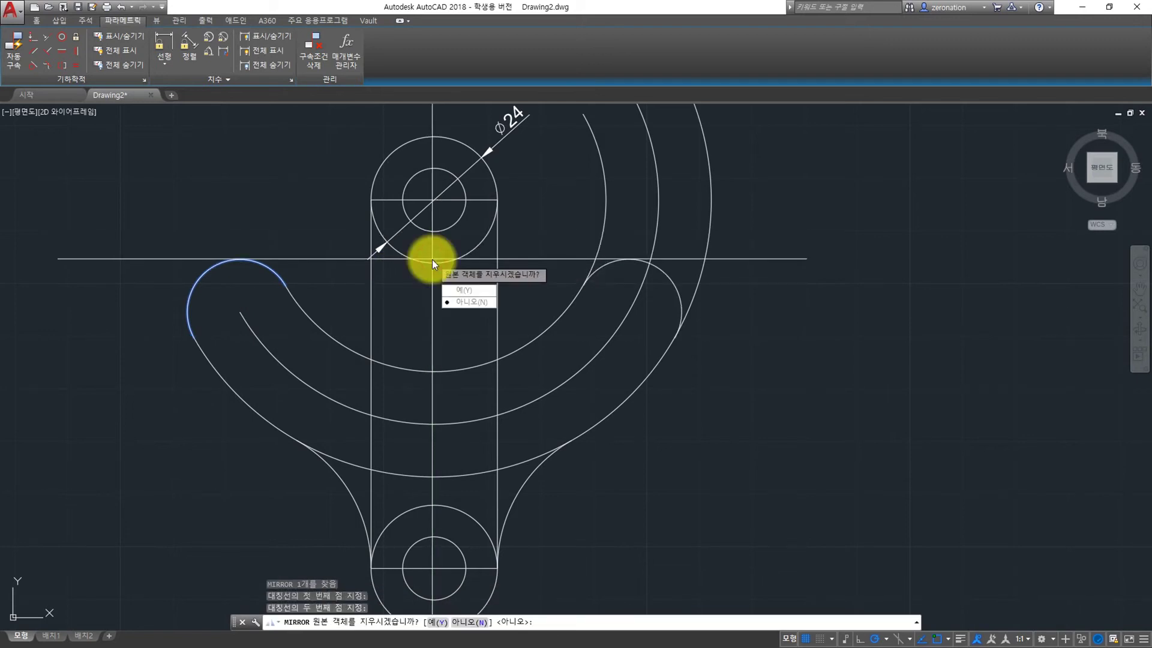
pyautogui.press('Return')
# Step: Trim the outer arcs crossing the right loop with a crossing window
pyautogui.moveTo(606, 291); pyautogui.dragTo(523, 360, button='middle')
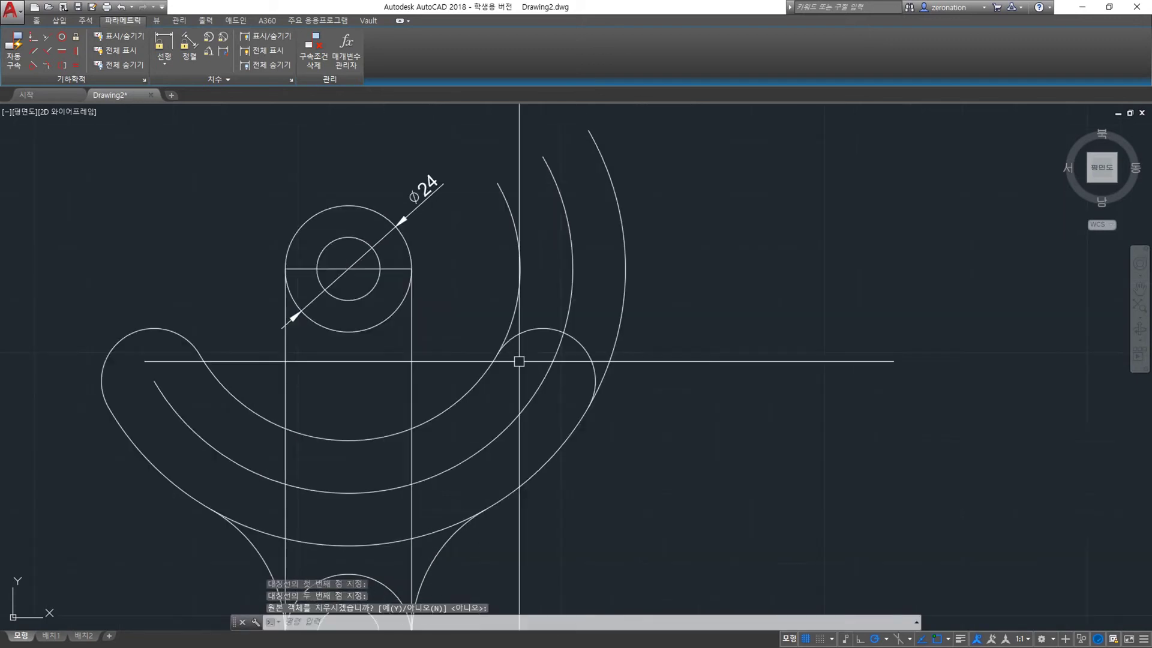
pyautogui.write('tr')
pyautogui.press('Return')
pyautogui.press('Return')
pyautogui.moveTo(594, 345)
pyautogui.mouseDown()
pyautogui.moveTo(677, 283)
pyautogui.moveTo(622, 289)
pyautogui.mouseUp()
pyautogui.press('Escape')
# Step: Erase the leftover middle arc and recentre the lever
pyautogui.moveTo(530, 390); pyautogui.dragTo(633, 307, button='middle')
pyautogui.moveTo(636, 348); pyautogui.dragTo(596, 313)
pyautogui.press('Delete')
pyautogui.write('e')
pyautogui.press('Return')
pyautogui.moveTo(368, 342); pyautogui.dragTo(350, 375, button='middle')
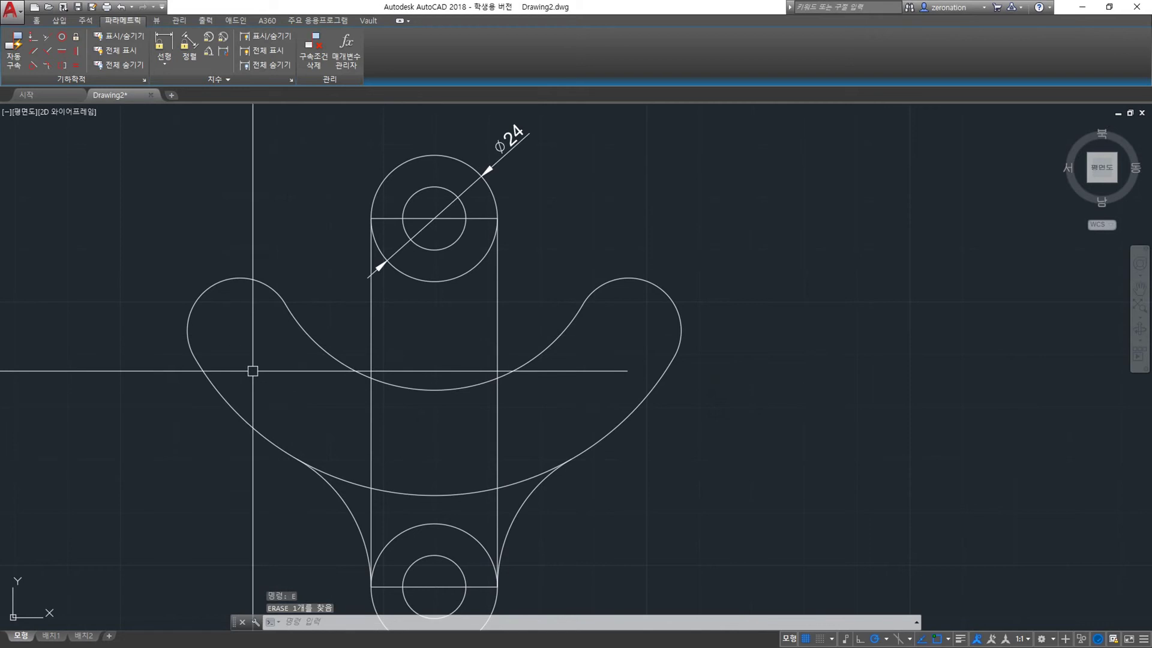
pyautogui.moveTo(259, 370); pyautogui.dragTo(295, 360, button='middle')
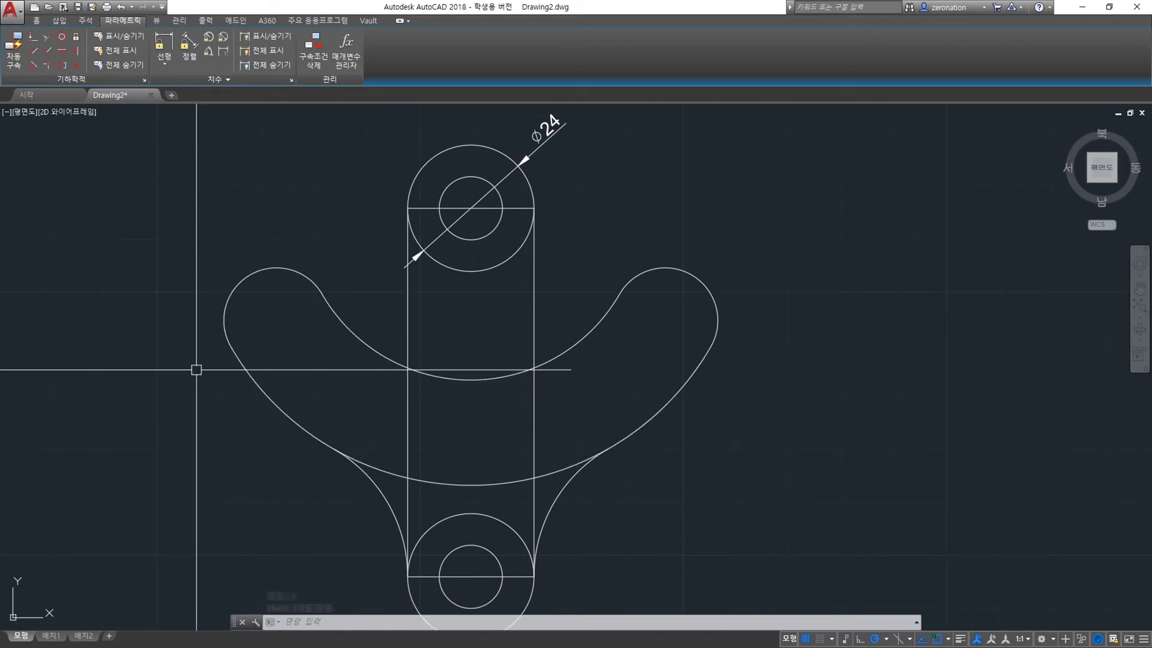
pyautogui.write('xl')
# Step: Try angled construction lines at 70° and -70°, cancelling both
pyautogui.press('Return')
pyautogui.write('a')
pyautogui.press('Return')
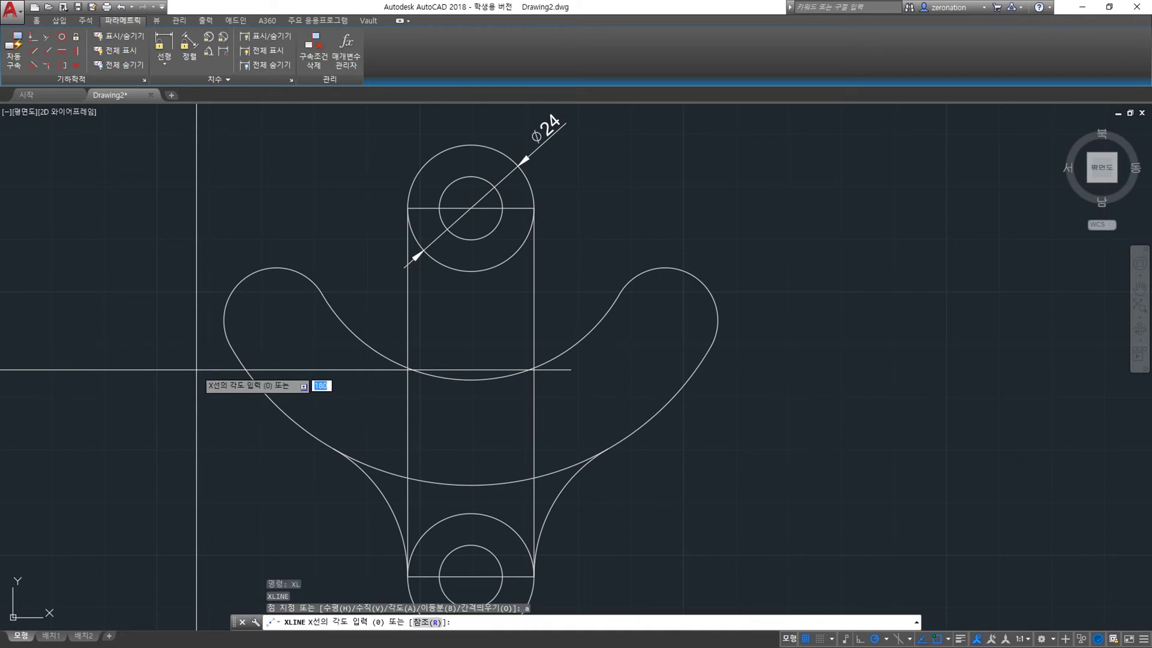
pyautogui.press('Return')
pyautogui.press('Escape')
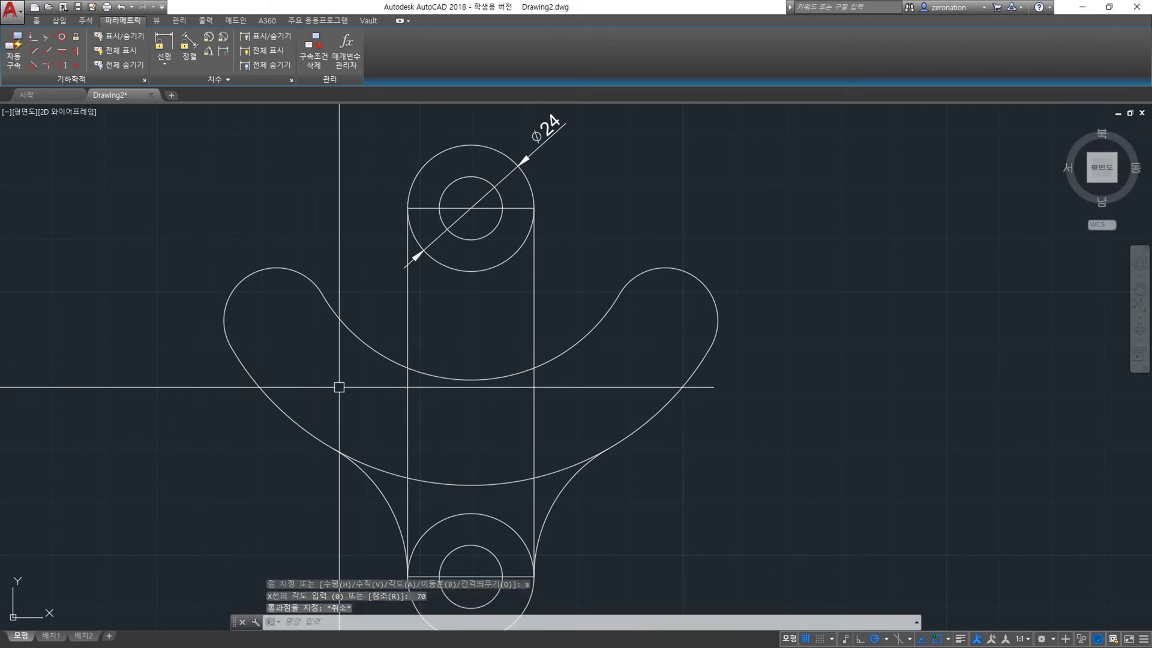
pyautogui.write('xl')
pyautogui.press('Return')
pyautogui.write('a')
pyautogui.press('Return')
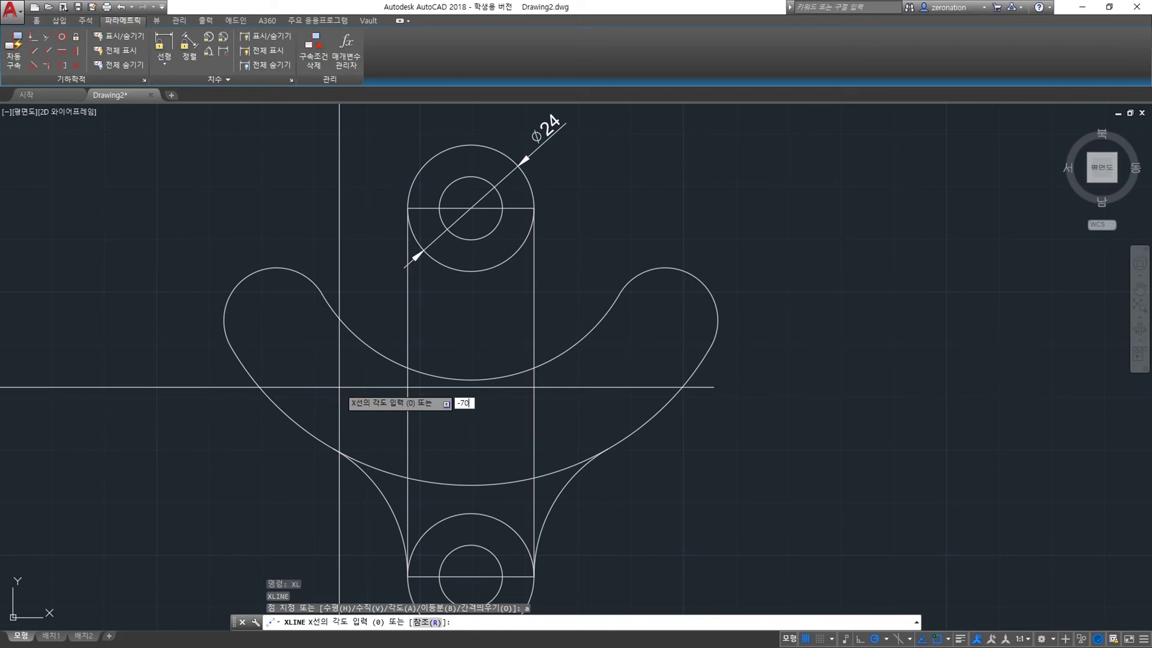
pyautogui.press('Return')
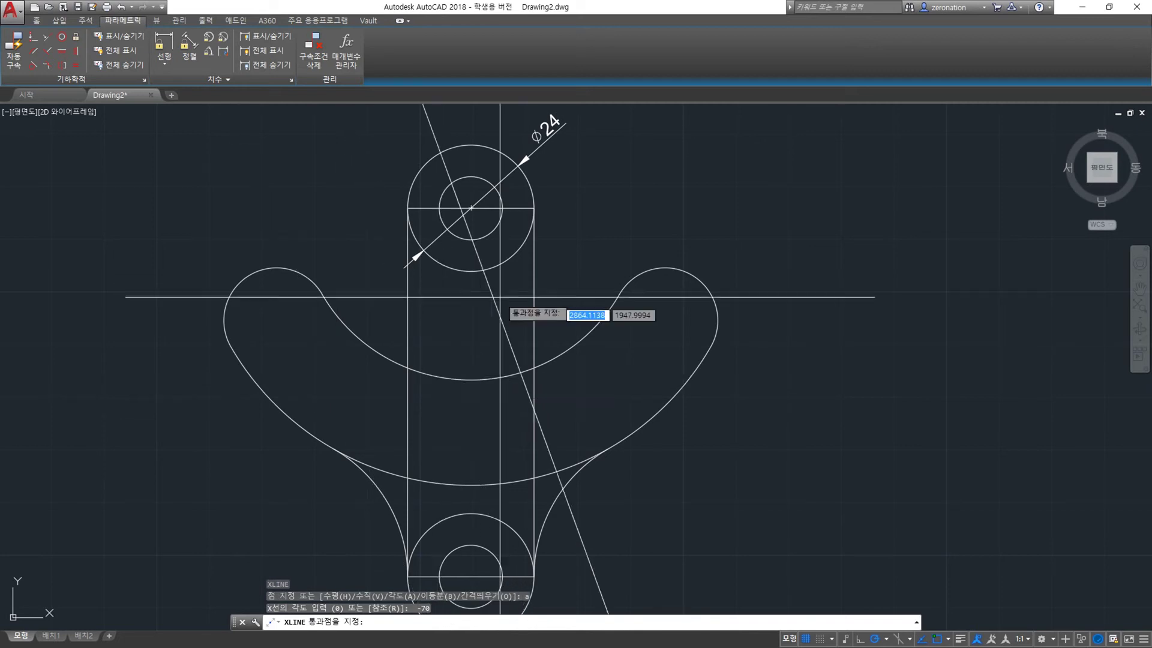
pyautogui.moveTo(437, 377); pyautogui.dragTo(384, 449, button='middle')
pyautogui.press('Escape')
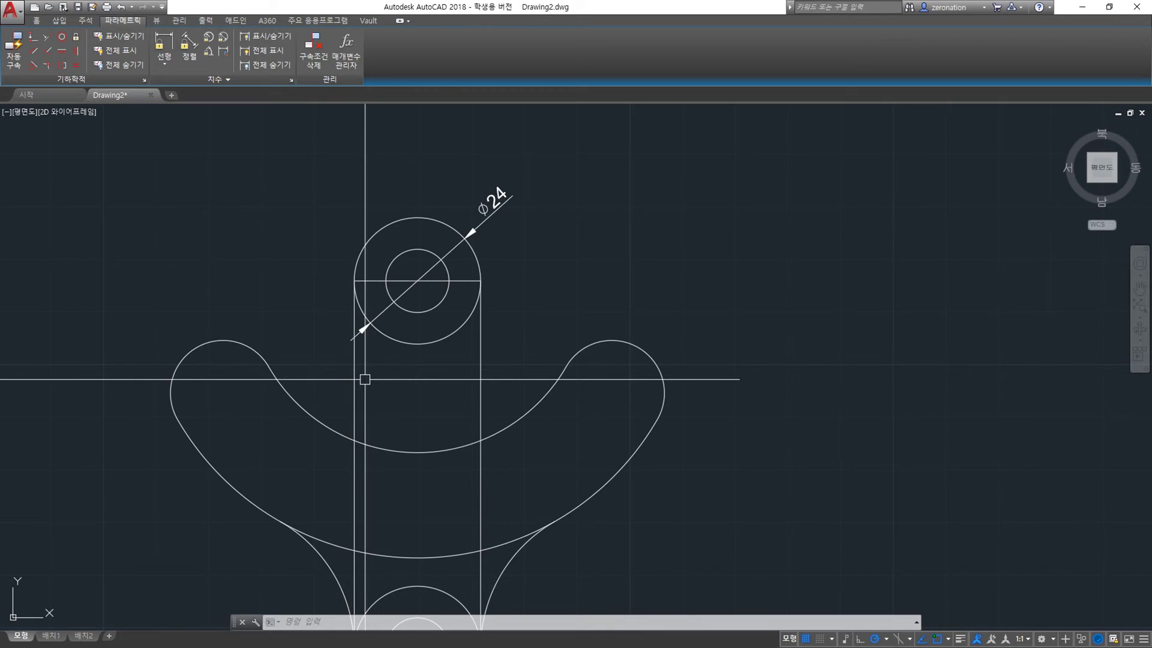
pyautogui.write('x')
# Step: Place a 70° construction line through the upper hub's centre
pyautogui.press('Return')
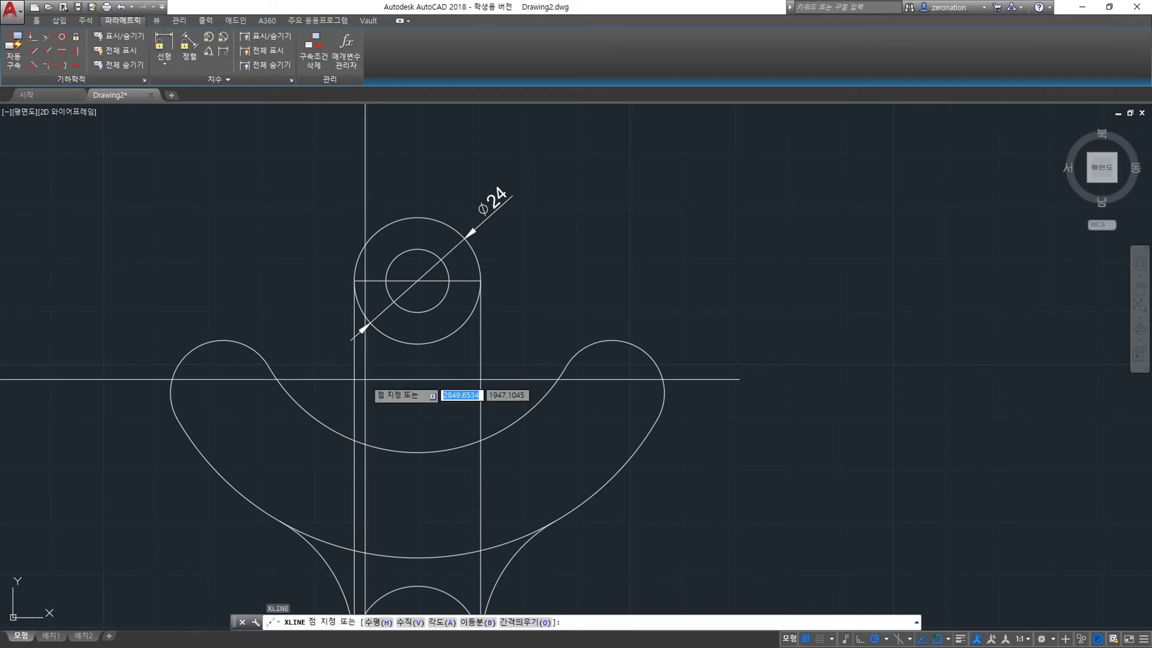
pyautogui.write('0')
pyautogui.press('Return')
pyautogui.press('Escape')
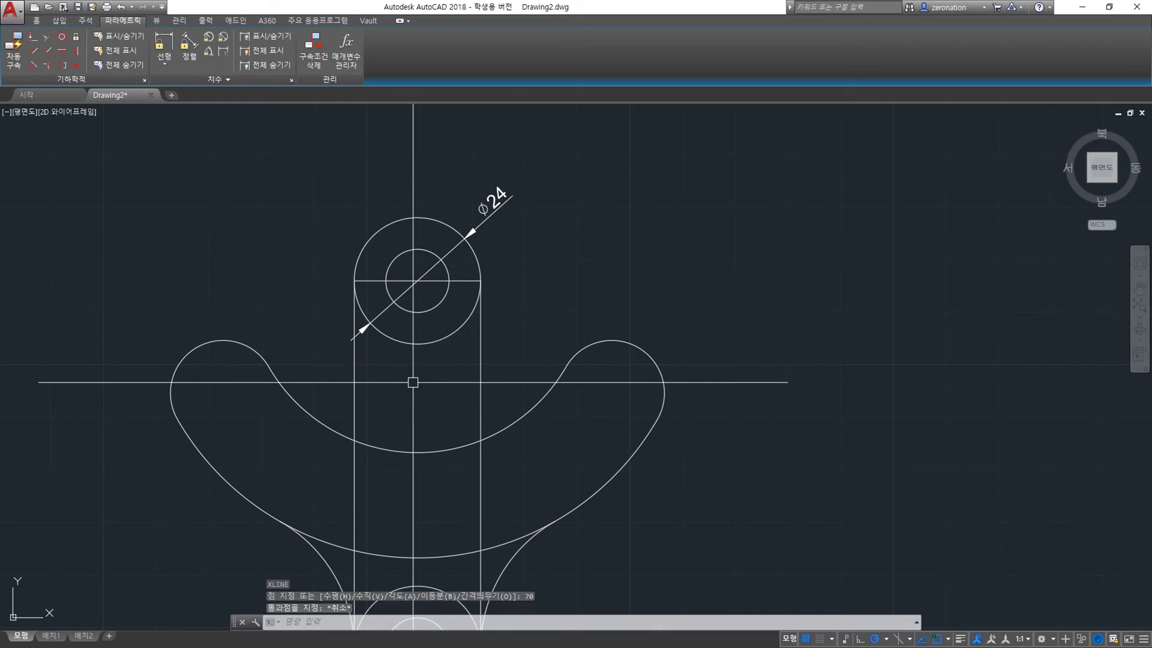
pyautogui.write('x')
pyautogui.press('Return')
pyautogui.write('a')
pyautogui.press('Return')
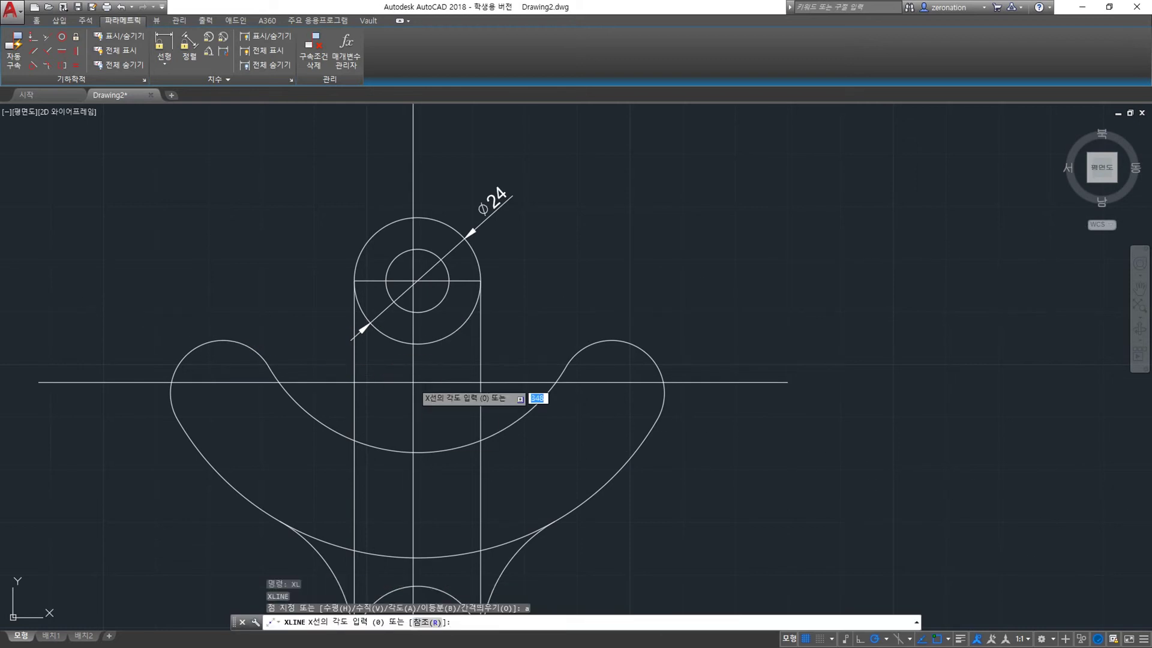
pyautogui.write('70')
pyautogui.press('Return')
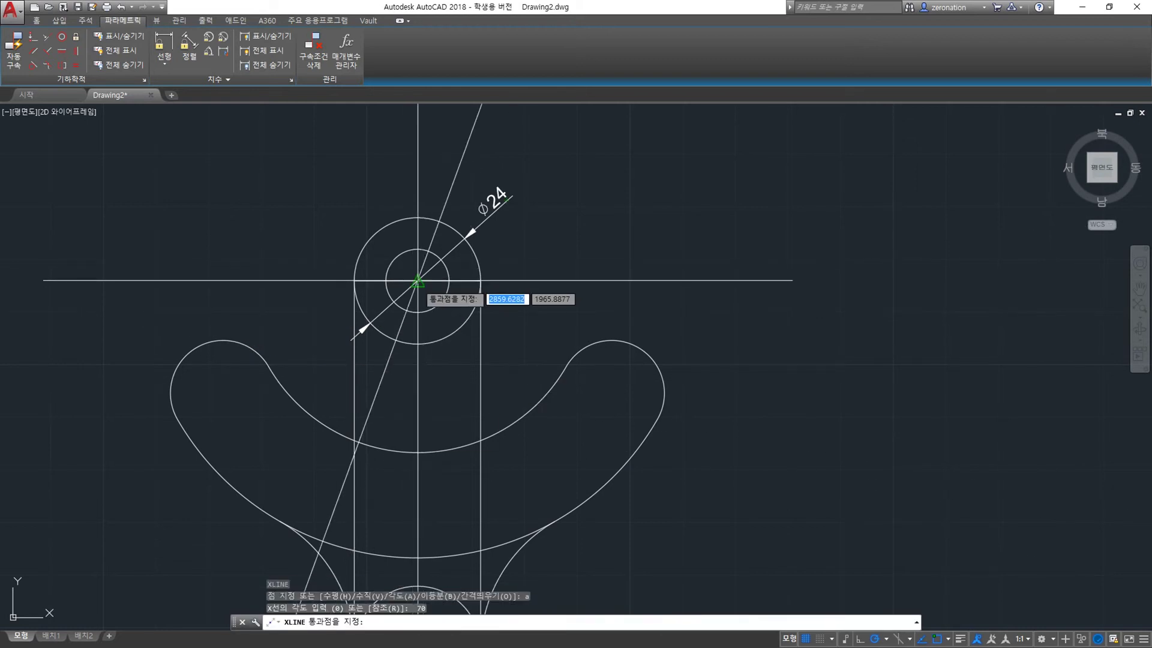
pyautogui.click(344, 481)
pyautogui.moveTo(345, 481); pyautogui.dragTo(376, 352, button='middle')
pyautogui.press('Escape')
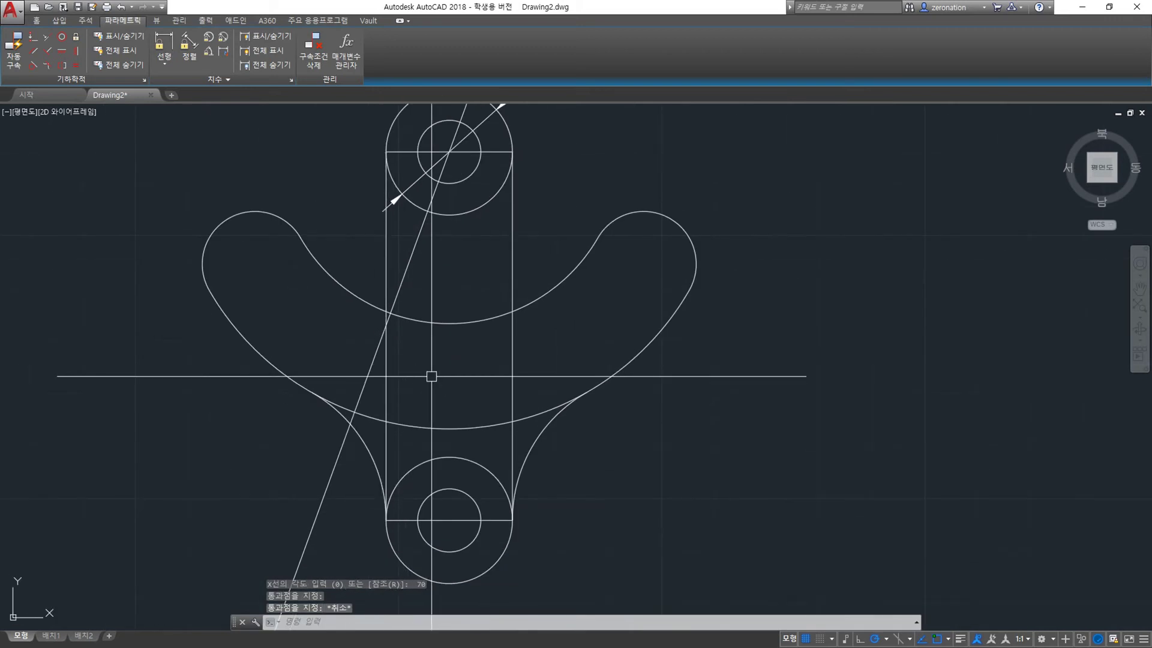
pyautogui.scroll(2, 381, 281)
pyautogui.write('tr')
pyautogui.press('Return')
pyautogui.press('Return')
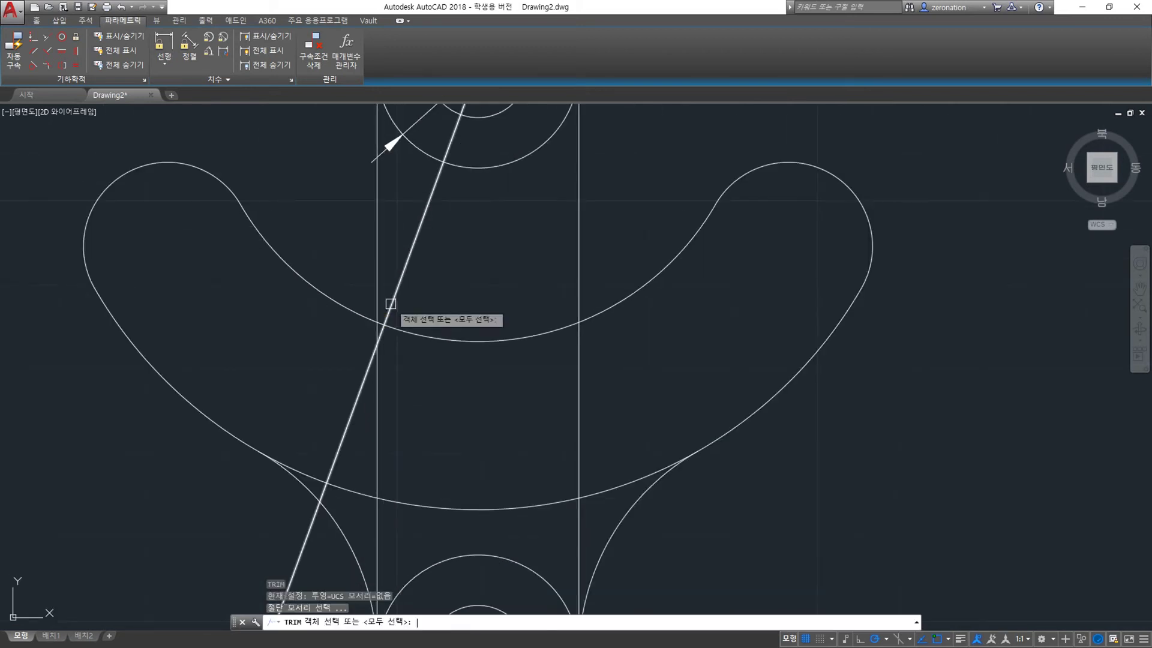
# Step: Trim the 70° line below the lower arc and erase the stray piece
pyautogui.click(322, 496)
pyautogui.press('Escape')
pyautogui.click(308, 538)
pyautogui.click(283, 522)
pyautogui.press('Delete')
pyautogui.click(210, 469)
pyautogui.write('E')
pyautogui.press('Return')
pyautogui.moveTo(330, 400); pyautogui.dragTo(388, 452, button='middle')
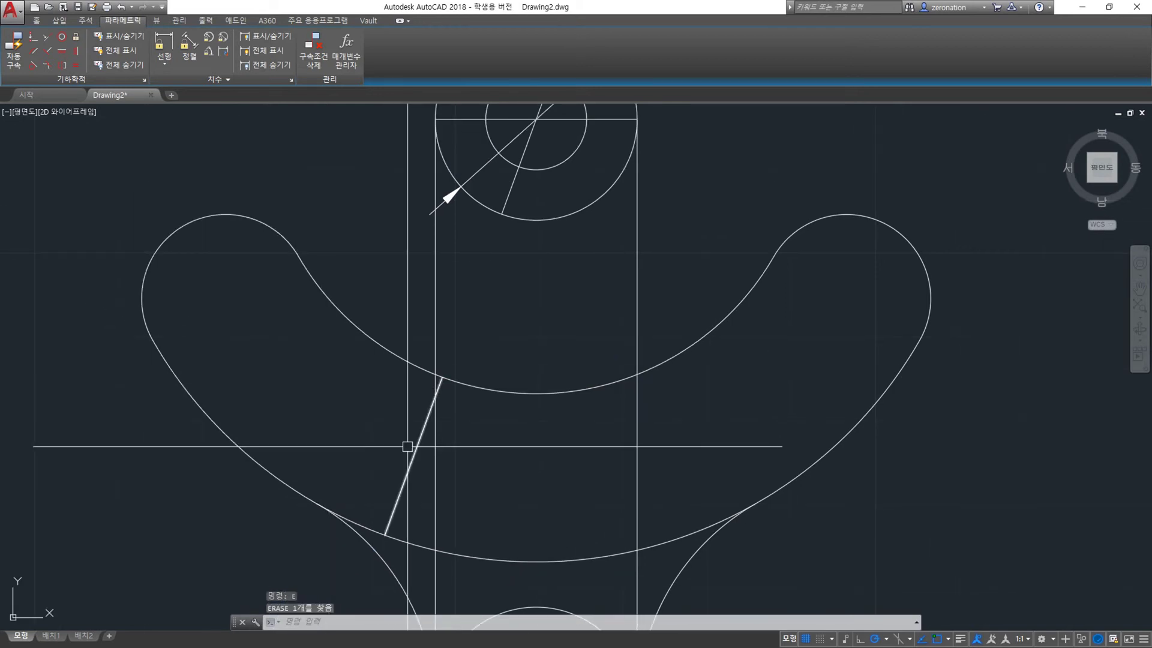
pyautogui.press('Escape')
pyautogui.press('Escape')
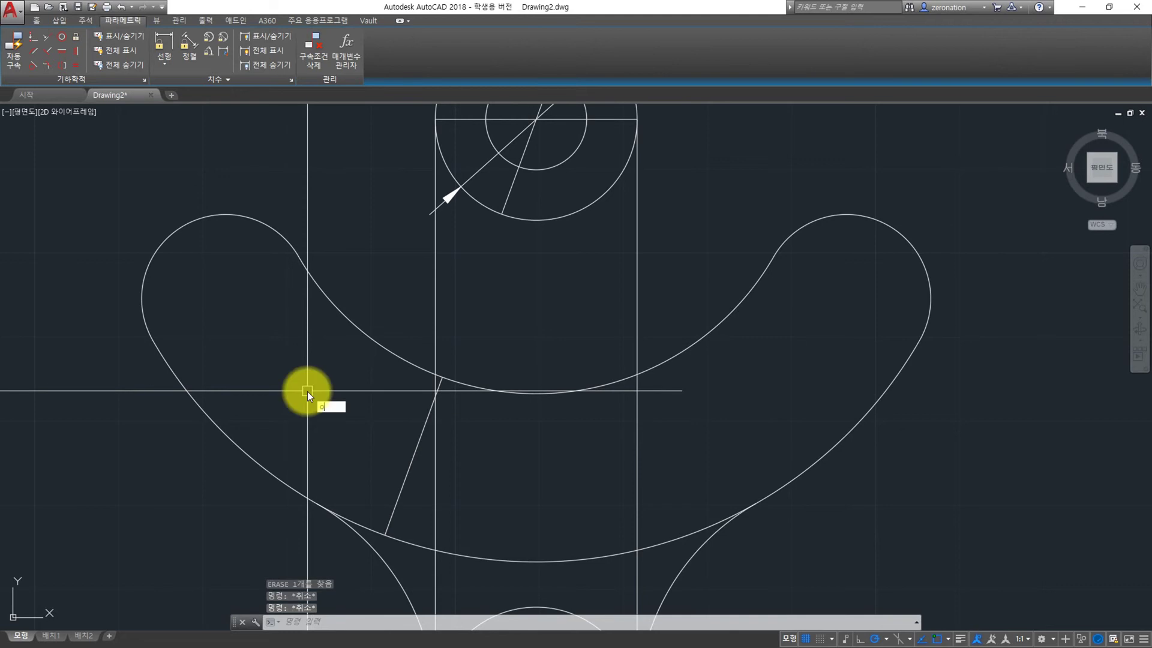
# Step: Offset the band's upper and lower arcs 6 units inward
pyautogui.press('Return')
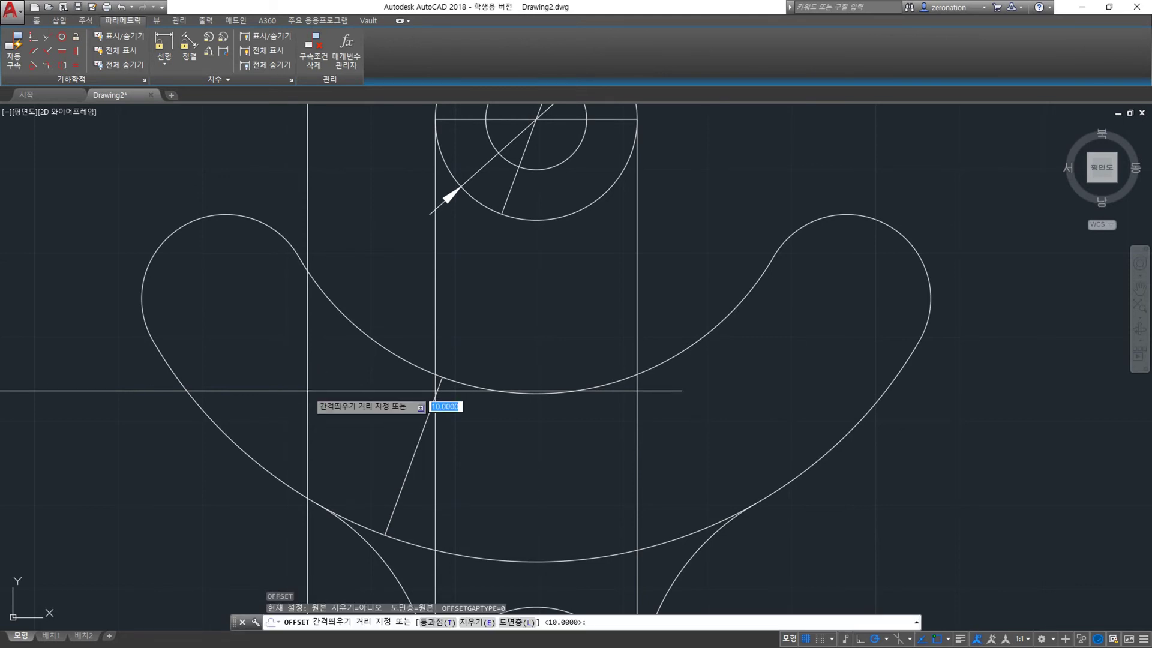
pyautogui.press('Return')
pyautogui.click(236, 217)
pyautogui.click(288, 282)
pyautogui.click(339, 311)
pyautogui.click(303, 354)
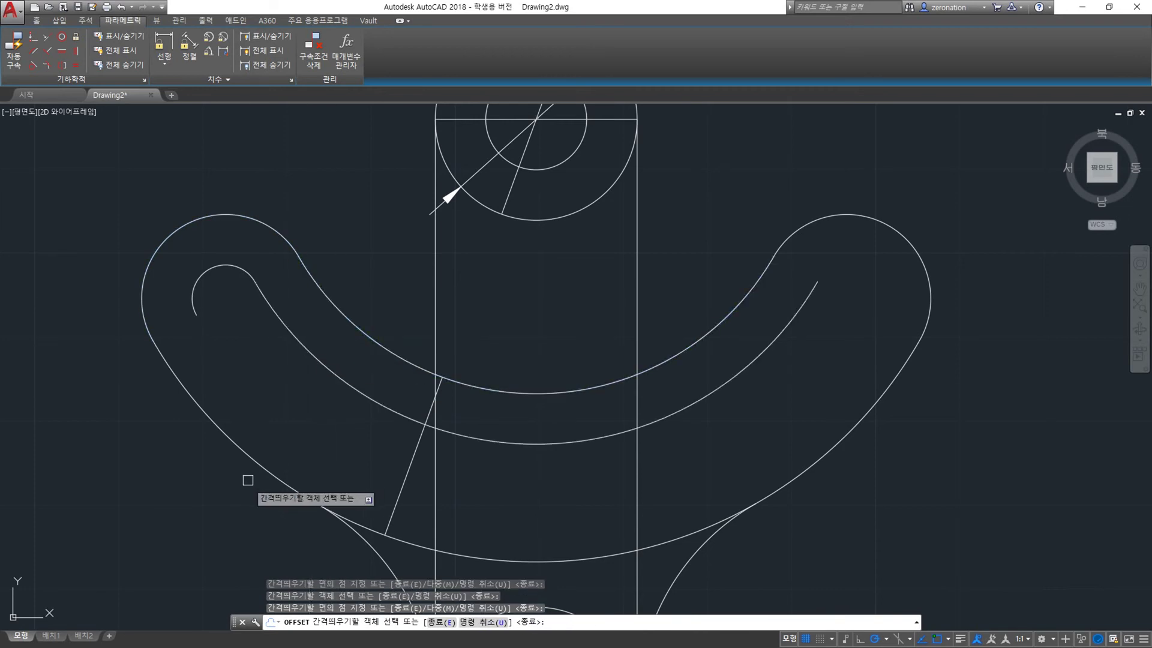
pyautogui.press('Return')
pyautogui.write('tr')
pyautogui.press('Return')
pyautogui.scroll(4, 426, 420)
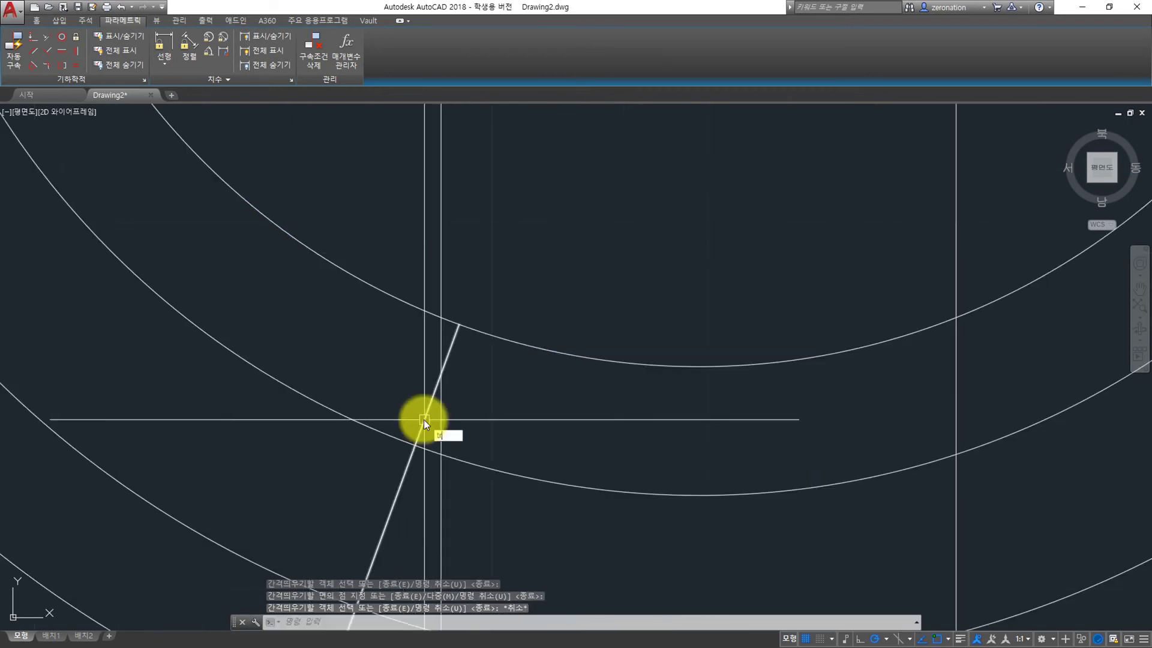
pyautogui.press('Return')
pyautogui.press('Return')
# Step: Make and cancel several trim attempts while picking a cutting edge
pyautogui.press('Return')
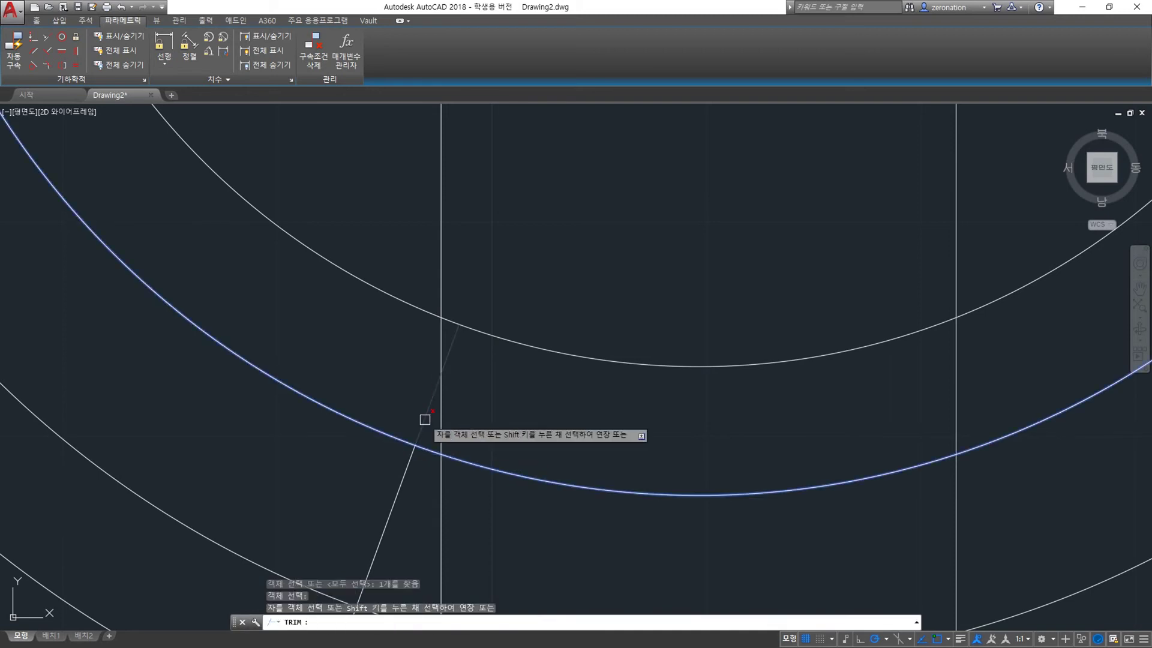
pyautogui.scroll(-2, 406, 384)
pyautogui.press('Return')
pyautogui.press('Return')
pyautogui.press('Return')
pyautogui.scroll(-5, 359, 403)
pyautogui.scroll(5, 347, 372)
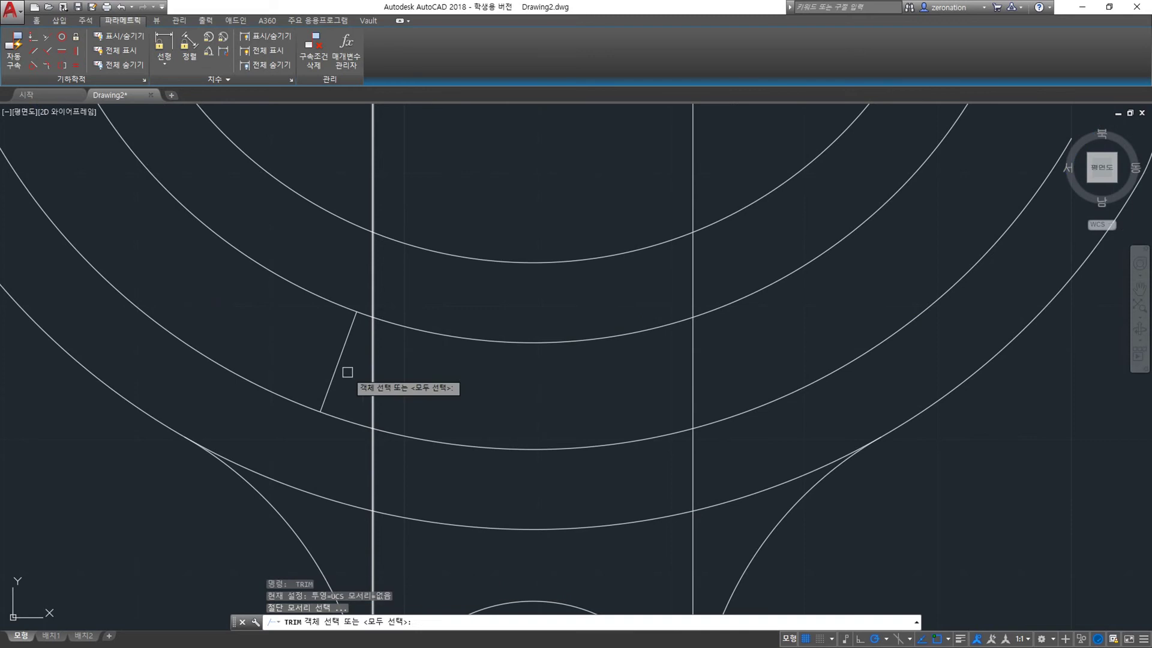
pyautogui.press('Return')
pyautogui.scroll(2, 413, 316)
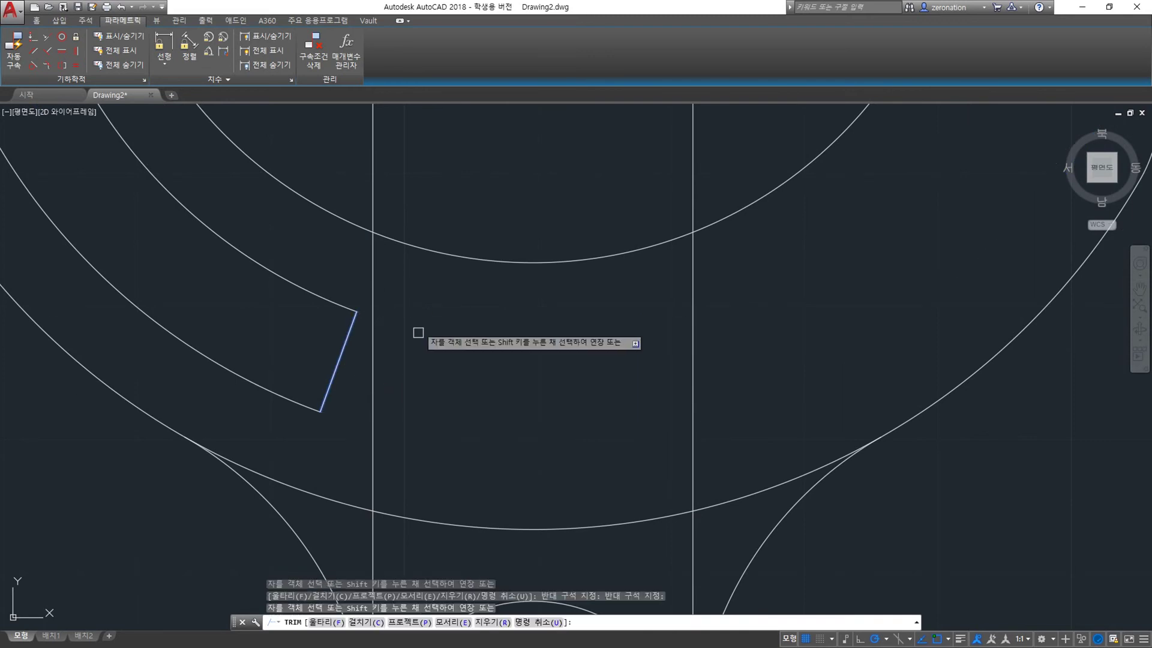
pyautogui.scroll(-5, 417, 372)
pyautogui.click(414, 387)
pyautogui.scroll(6, 386, 390)
pyautogui.press('Escape')
pyautogui.scroll(-4, 369, 382)
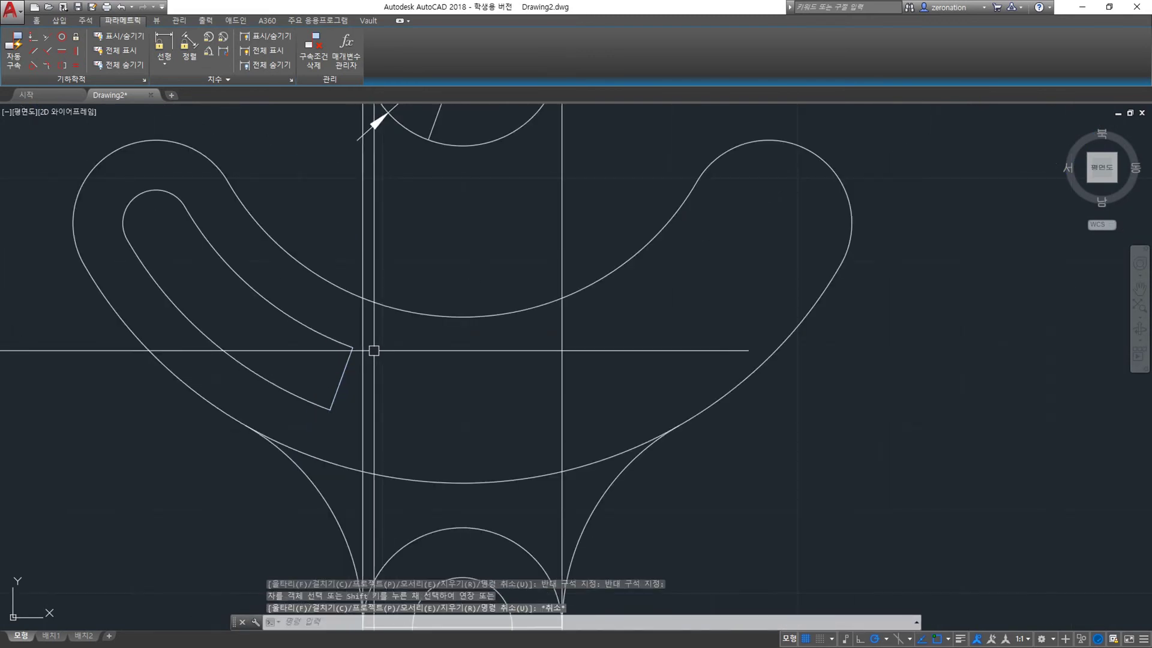
pyautogui.press('Return')
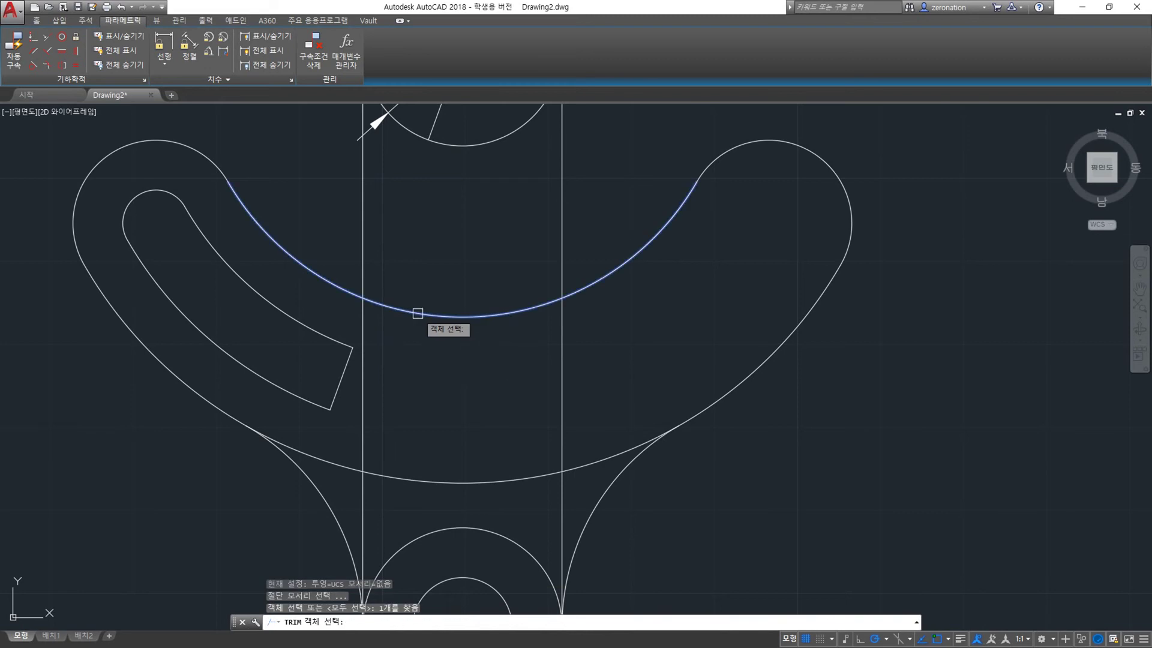
pyautogui.press('Return')
pyautogui.press('Escape')
# Step: Trim the stem lines inside the arm using the inner arc as cutting edge
pyautogui.write('tr')
pyautogui.press('Return')
pyautogui.click(477, 316)
pyautogui.press('Return')
pyautogui.moveTo(596, 352); pyautogui.dragTo(355, 334)
pyautogui.press('Escape')
# Step: Trim the remaining arc and stem line pieces inside the arm
pyautogui.moveTo(412, 366); pyautogui.dragTo(459, 363, button='middle')
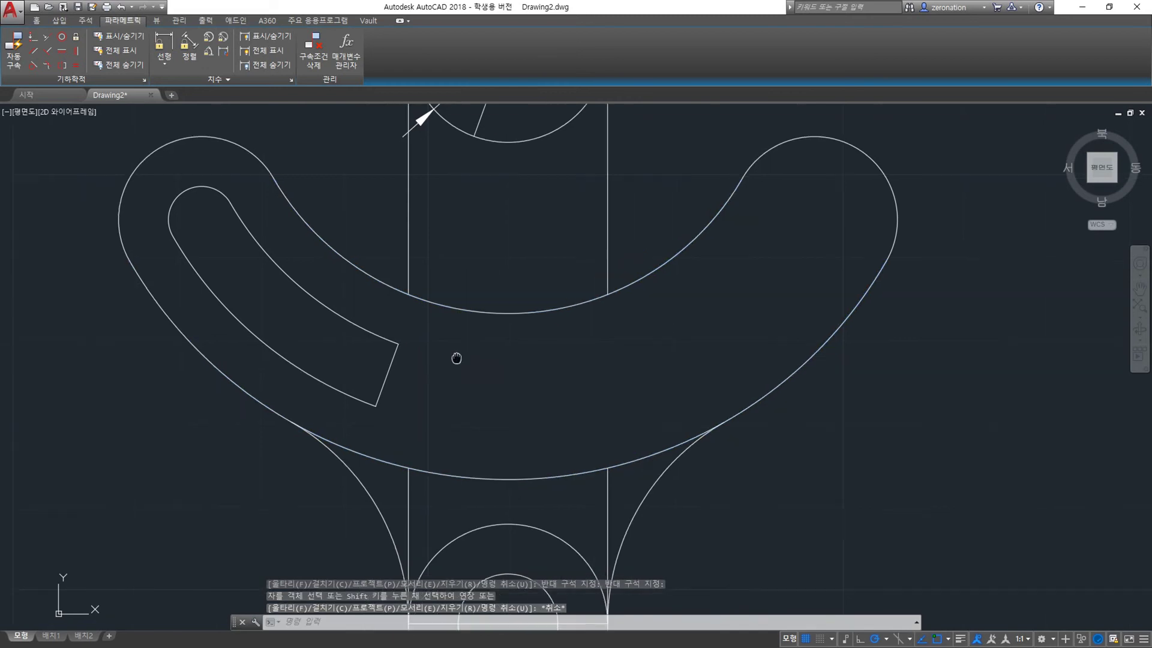
pyautogui.press('Return')
pyautogui.press('Return')
pyautogui.click(455, 308)
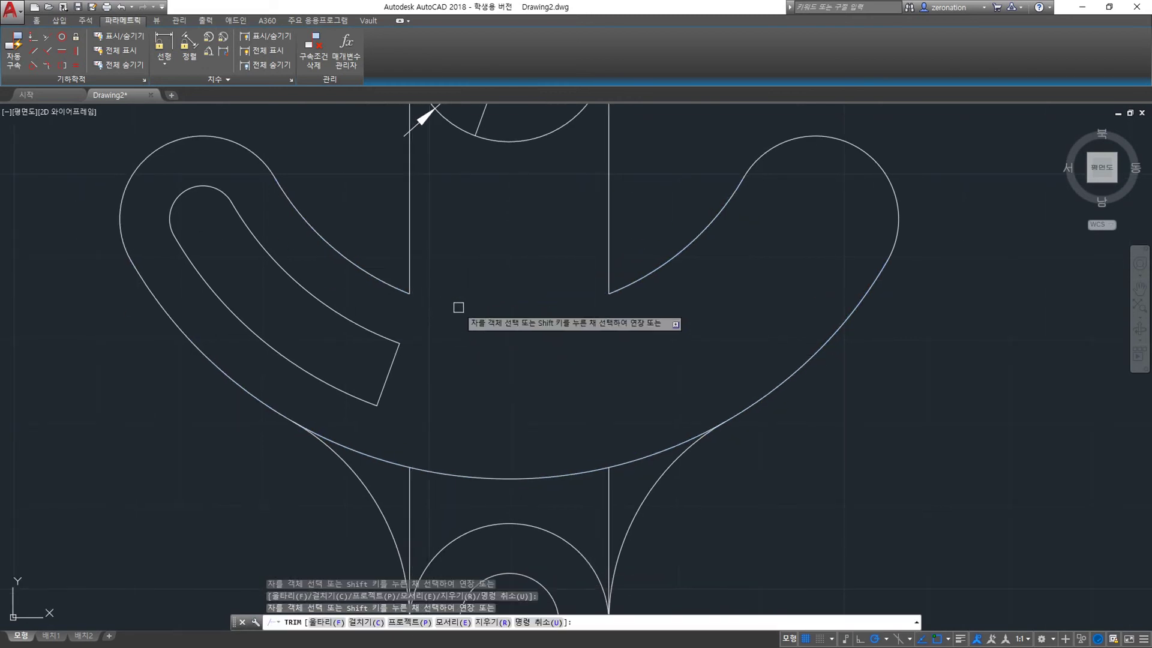
pyautogui.moveTo(486, 480); pyautogui.dragTo(443, 422, button='middle')
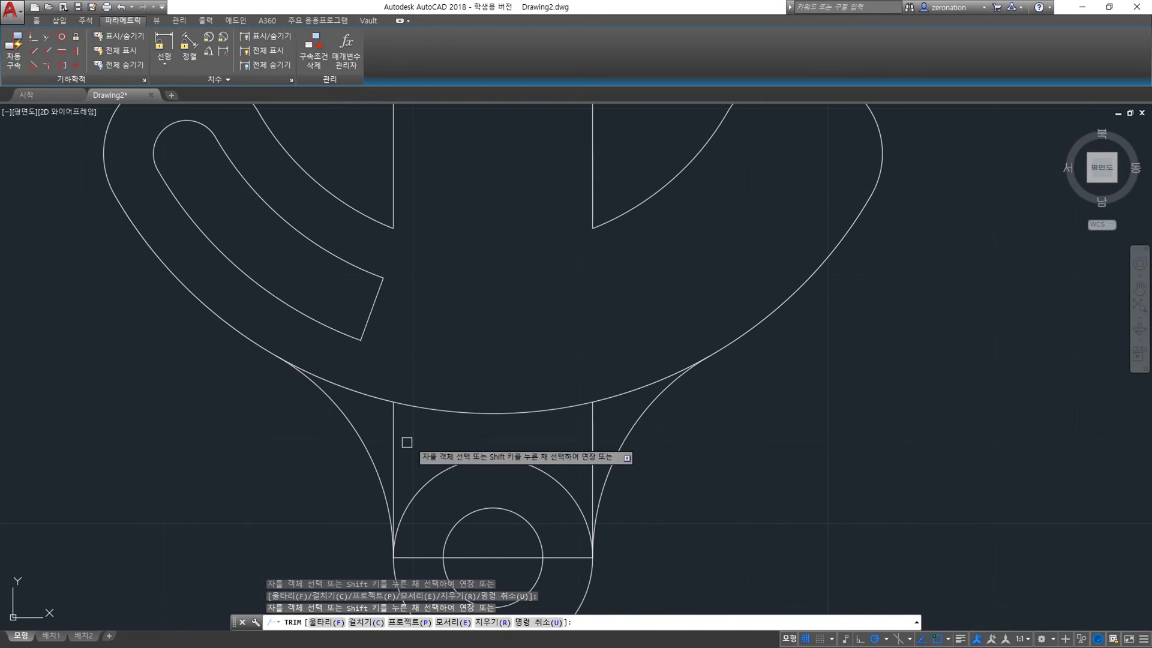
pyautogui.press('Escape')
# Step: Erase the hub's top arc and the stem vertical lines
pyautogui.moveTo(600, 414); pyautogui.dragTo(386, 380)
pyautogui.write('e')
pyautogui.press('Return')
pyautogui.moveTo(426, 349)
pyautogui.mouseDown(button='middle')
pyautogui.moveTo(433, 400)
pyautogui.moveTo(406, 342)
pyautogui.mouseUp(button='middle')
pyautogui.scroll(1, 358, 322)
pyautogui.scroll(1, 425, 354)
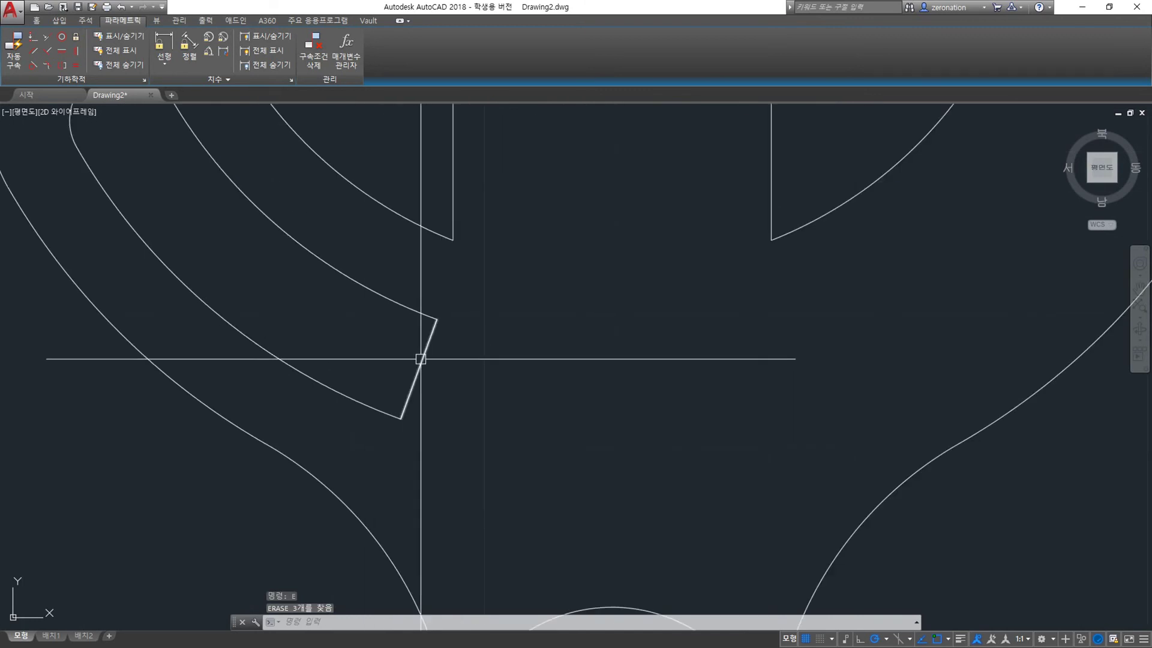
# Step: Draw a circle centred on the slot's open end, sized to the slot edge
pyautogui.moveTo(420, 363); pyautogui.dragTo(428, 390, button='middle')
pyautogui.write('c')
pyautogui.press('Return')
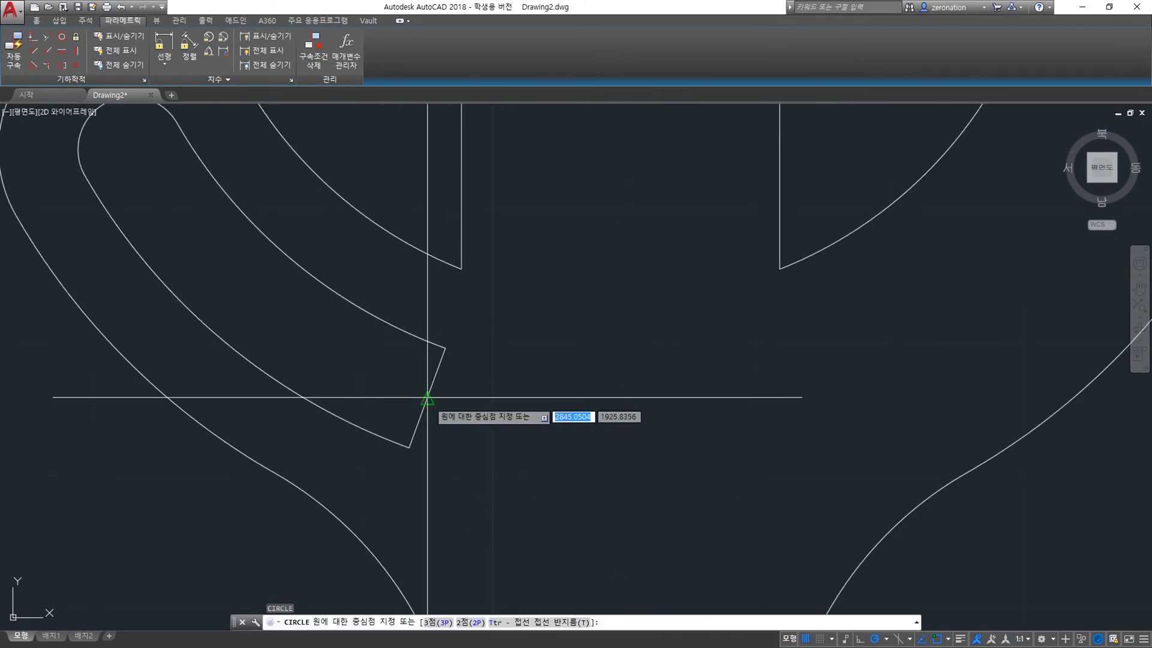
pyautogui.click(426, 396)
pyautogui.click(445, 348)
# Step: Trim away the circle's outer half and erase the leftover chord line
pyautogui.write('tr')
pyautogui.press('Return')
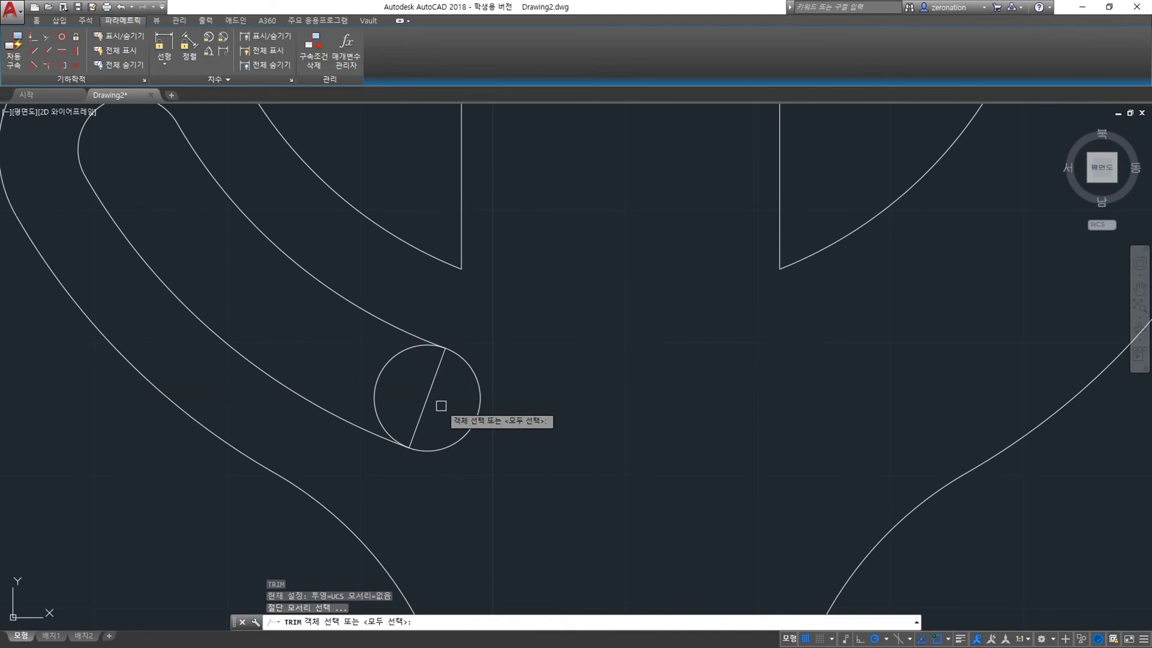
pyautogui.click(375, 384)
pyautogui.press('Escape')
pyautogui.click(432, 384)
pyautogui.write('e')
pyautogui.press('Return')
# Step: Select the curved slot's outline pieces
pyautogui.scroll(-6, 376, 368)
pyautogui.scroll(4, 422, 431)
pyautogui.click(437, 437)
pyautogui.click(368, 372)
pyautogui.click(200, 236)
pyautogui.scroll(-4, 251, 246)
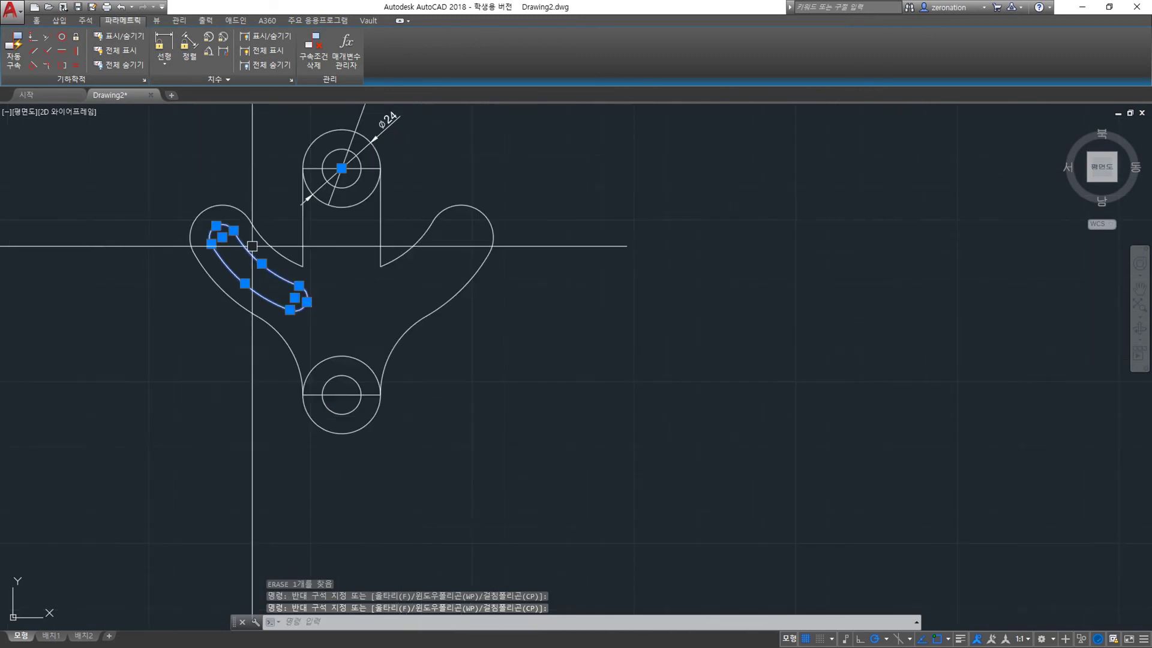
pyautogui.moveTo(359, 344); pyautogui.dragTo(438, 352, button='middle')
# Step: Mirror the curved slot about the vertical centre line, keeping the original
pyautogui.write('mi')
pyautogui.press('Return')
pyautogui.click(421, 403)
pyautogui.click(421, 465)
pyautogui.press('Return')
# Step: Erase the long slanted 70° construction line
pyautogui.moveTo(481, 333); pyautogui.dragTo(508, 379, button='middle')
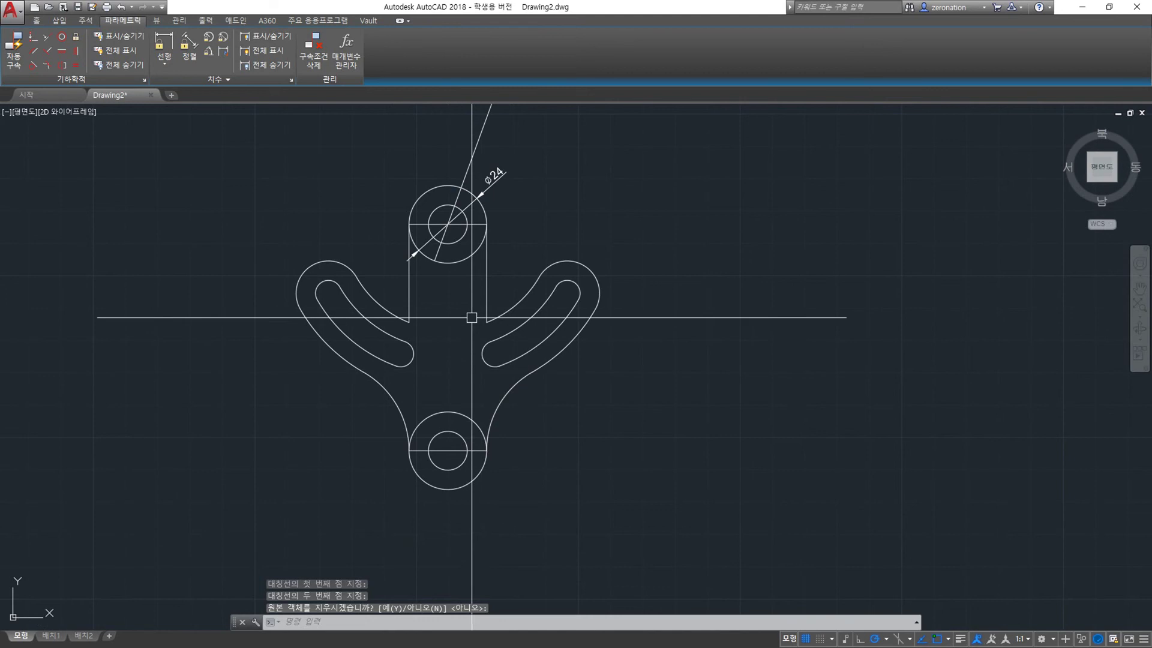
pyautogui.scroll(2, 514, 219)
pyautogui.click(474, 219)
pyautogui.click(459, 157)
pyautogui.scroll(-3, 373, 290)
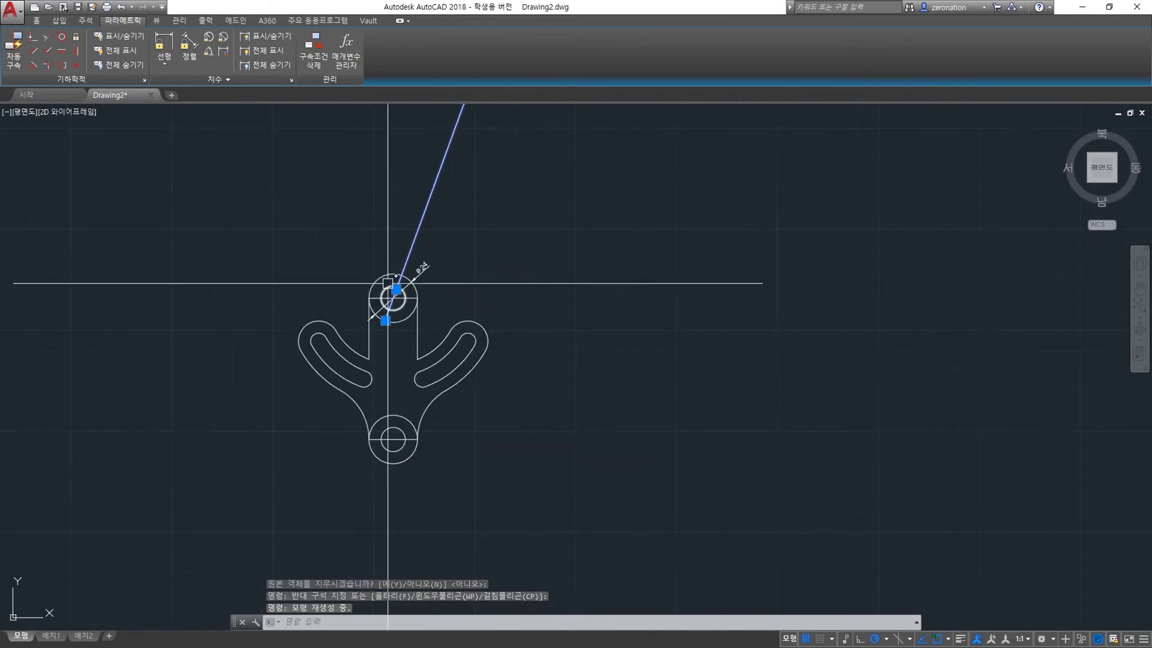
pyautogui.write('e')
pyautogui.press('Return')
pyautogui.scroll(3, 406, 324)
pyautogui.moveTo(406, 324)
pyautogui.mouseDown(button='middle')
pyautogui.moveTo(436, 298)
pyautogui.moveTo(425, 289)
pyautogui.mouseUp(button='middle')
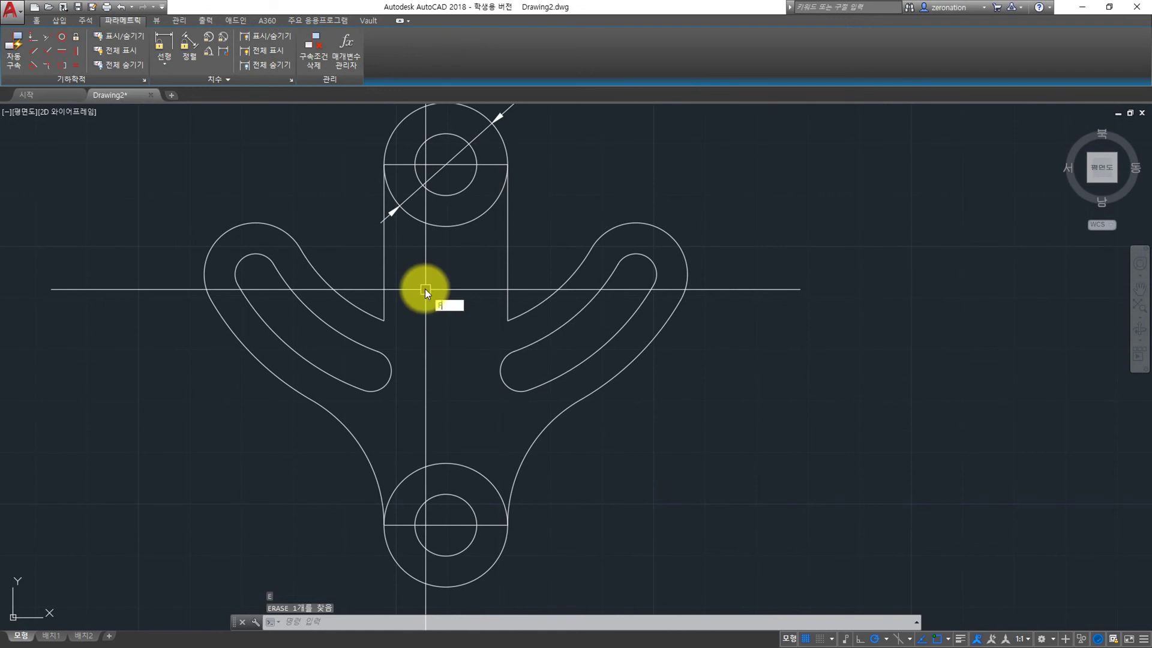
# Step: Fillet both top hub sides into the left and right arms with radius 6
pyautogui.press('Return')
pyautogui.write('r')
pyautogui.press('Return')
pyautogui.press('Return')
pyautogui.click(375, 313)
pyautogui.click(509, 291)
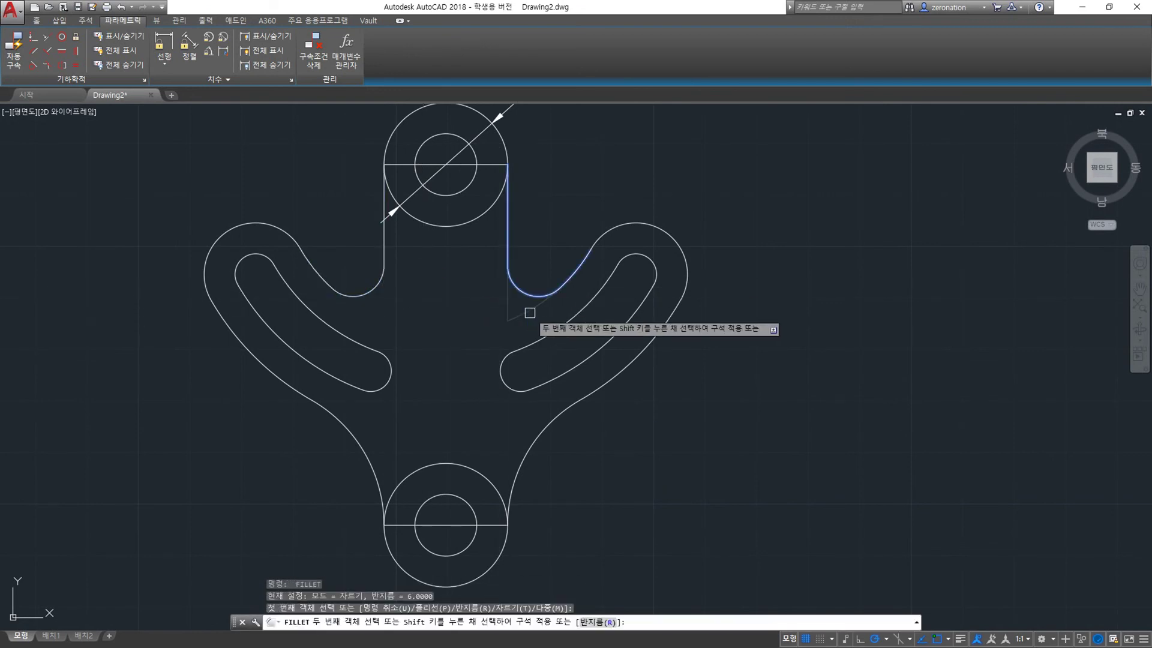
pyautogui.click(527, 312)
pyautogui.moveTo(437, 329)
pyautogui.mouseDown(button='middle')
pyautogui.moveTo(526, 321)
pyautogui.moveTo(515, 360)
pyautogui.moveTo(559, 329)
pyautogui.moveTo(523, 311)
pyautogui.mouseUp(button='middle')
pyautogui.press('Escape')
# Step: Erase the chord lines across the bottom and top hub circles
pyautogui.moveTo(491, 468); pyautogui.dragTo(436, 353, button='middle')
pyautogui.click(463, 417)
pyautogui.write('E')
pyautogui.press('Return')
pyautogui.click(463, 183)
pyautogui.press('Delete')
pyautogui.moveTo(502, 217); pyautogui.dragTo(493, 306, button='middle')
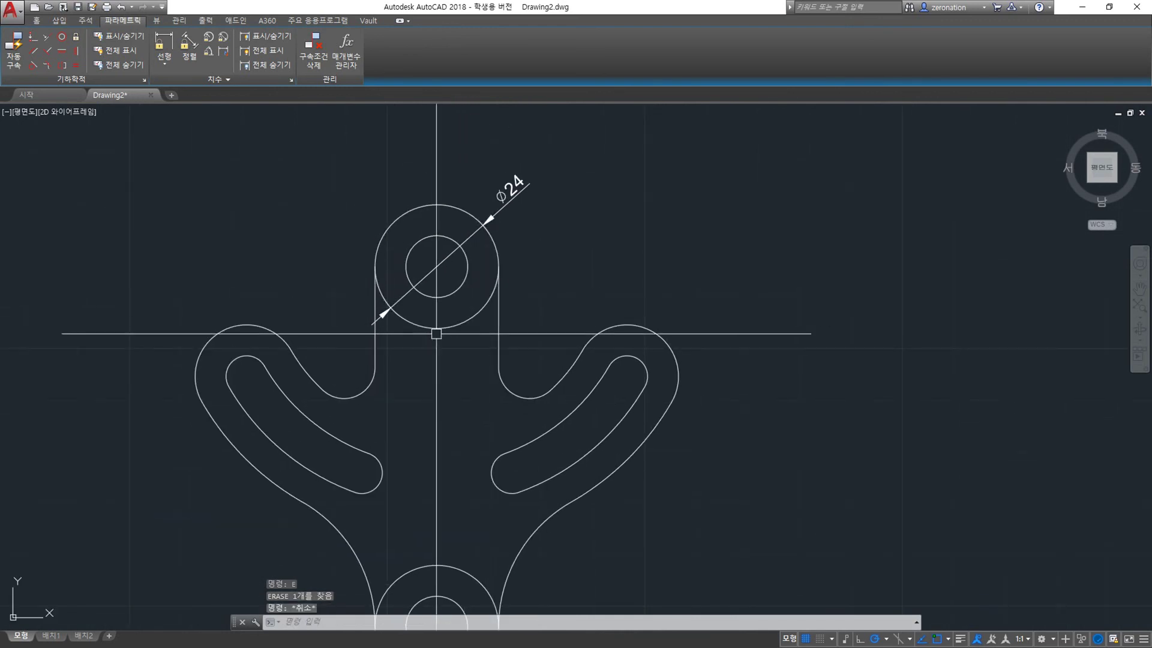
# Step: Draw reference lines from the top hub centre to the slot arc centre, slot end, and 12 units horizontally
pyautogui.moveTo(436, 334); pyautogui.dragTo(445, 369, button='middle')
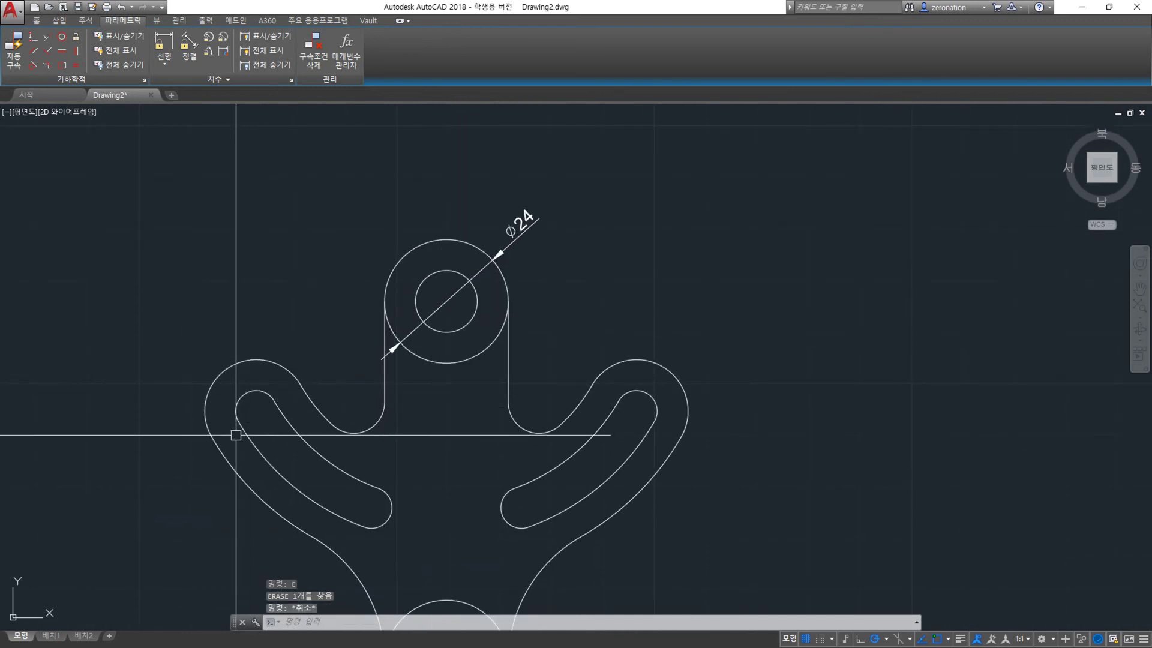
pyautogui.moveTo(326, 462); pyautogui.dragTo(395, 427, button='middle')
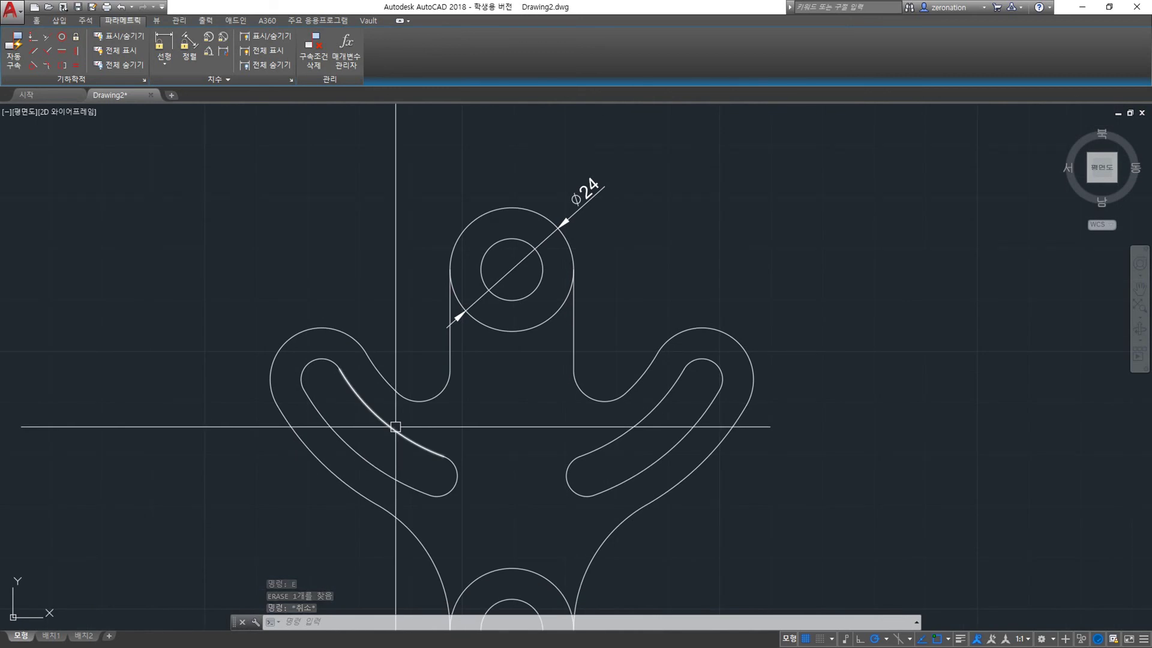
pyautogui.moveTo(495, 401); pyautogui.dragTo(483, 370, button='middle')
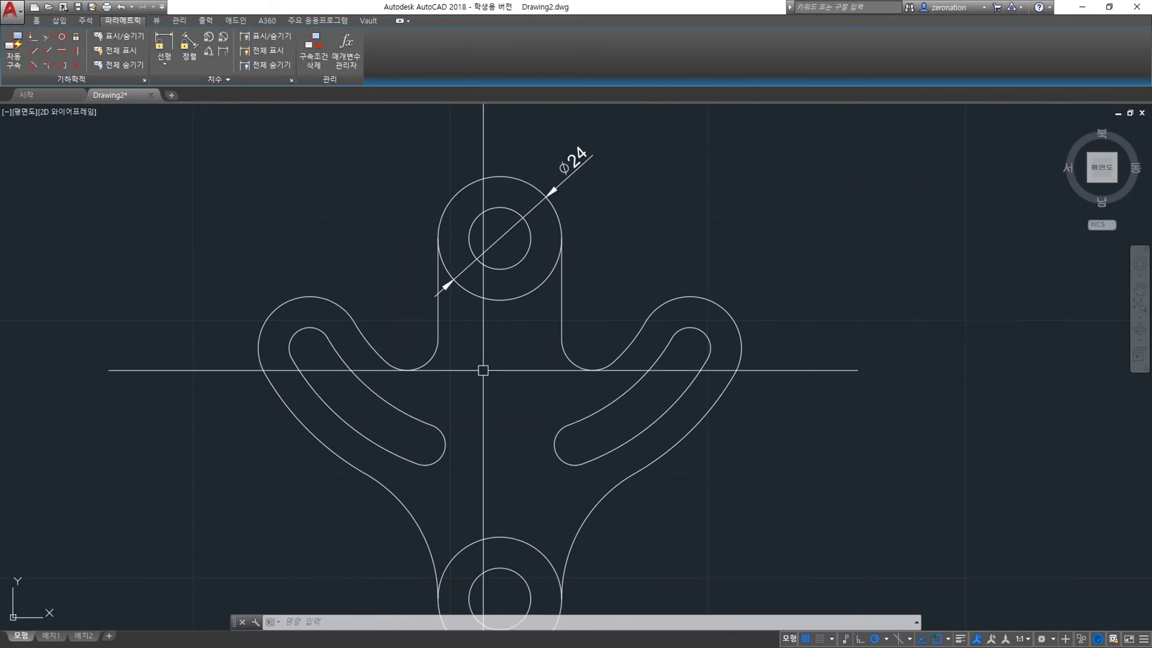
pyautogui.press('Return')
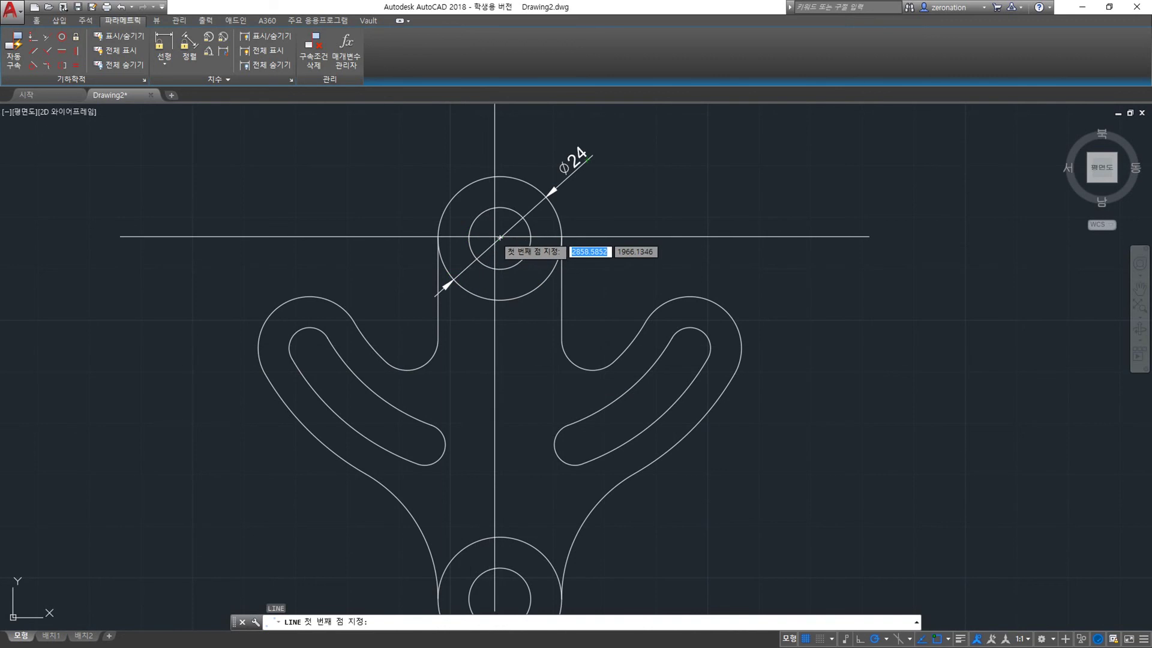
pyautogui.click(499, 237)
pyautogui.click(327, 348)
pyautogui.press('Return')
pyautogui.press('Return')
pyautogui.click(425, 444)
pyautogui.press('Return')
pyautogui.press('Return')
pyautogui.click(499, 238)
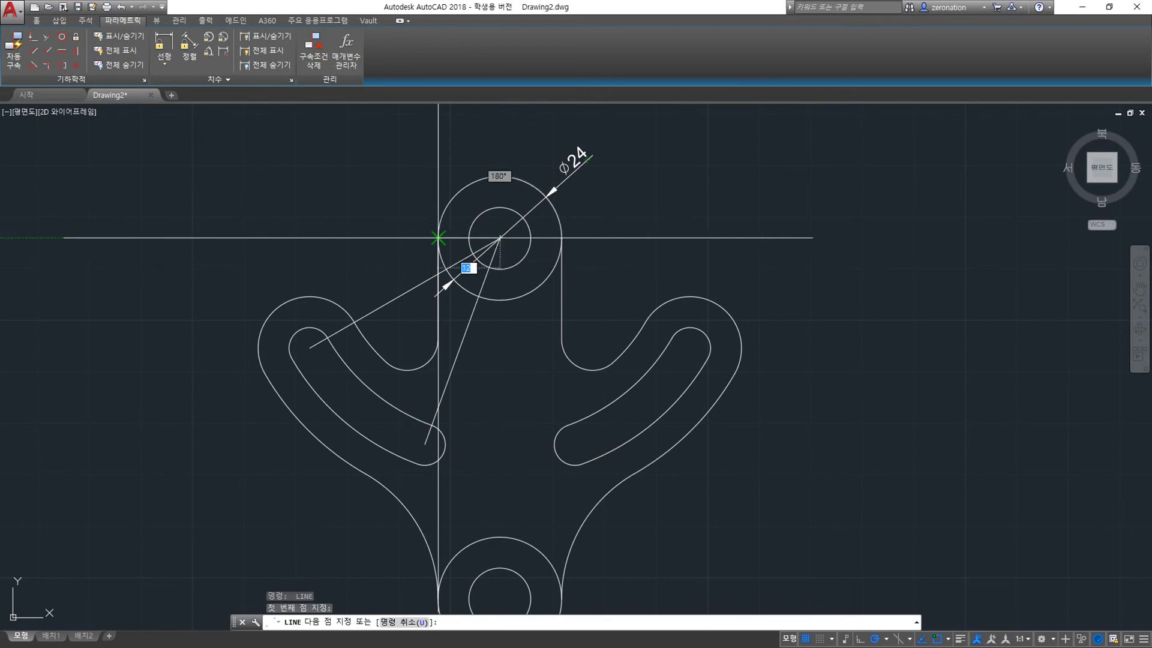
pyautogui.press('Return')
pyautogui.press('Escape')
pyautogui.moveTo(347, 296); pyautogui.dragTo(354, 380, button='middle')
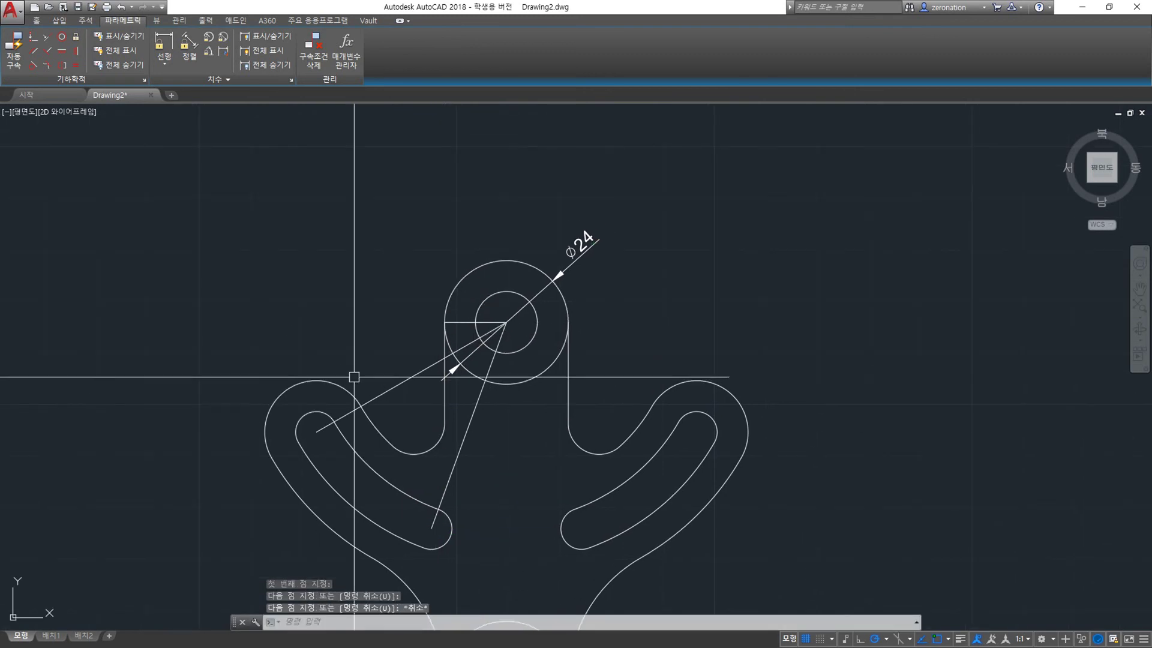
pyautogui.write('dr')
# Step: Dimension the top hub's inner circle as R6 above the hub
pyautogui.press('Return')
pyautogui.click(483, 300)
pyautogui.moveTo(452, 415); pyautogui.dragTo(366, 333, button='middle')
pyautogui.press('Return')
# Step: Add R10 radii to both outer arm arcs and R6 to the right hub fillet
pyautogui.click(637, 303)
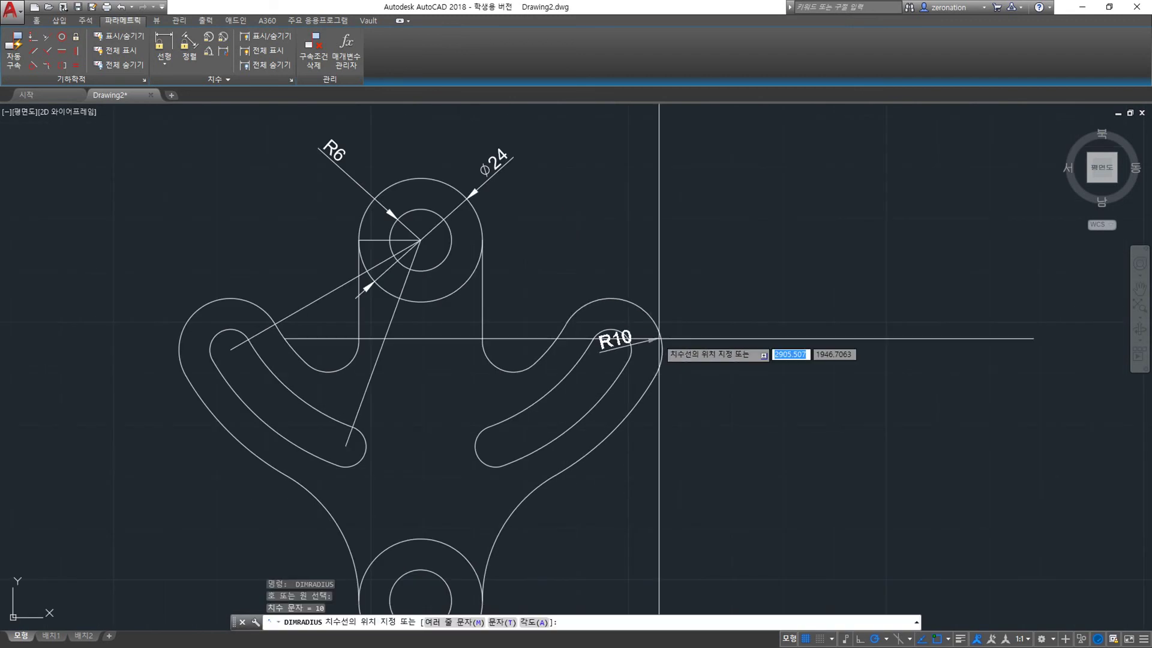
pyautogui.click(757, 327)
pyautogui.press('Return')
pyautogui.click(499, 367)
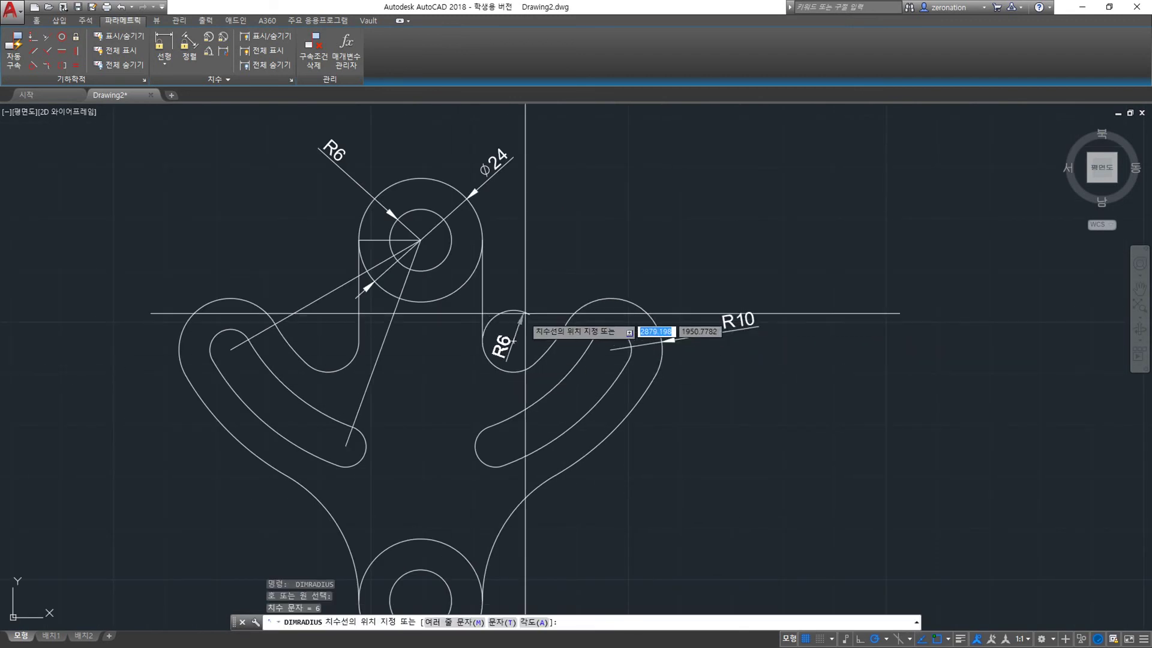
pyautogui.click(513, 340)
pyautogui.moveTo(300, 372); pyautogui.dragTo(394, 368, button='middle')
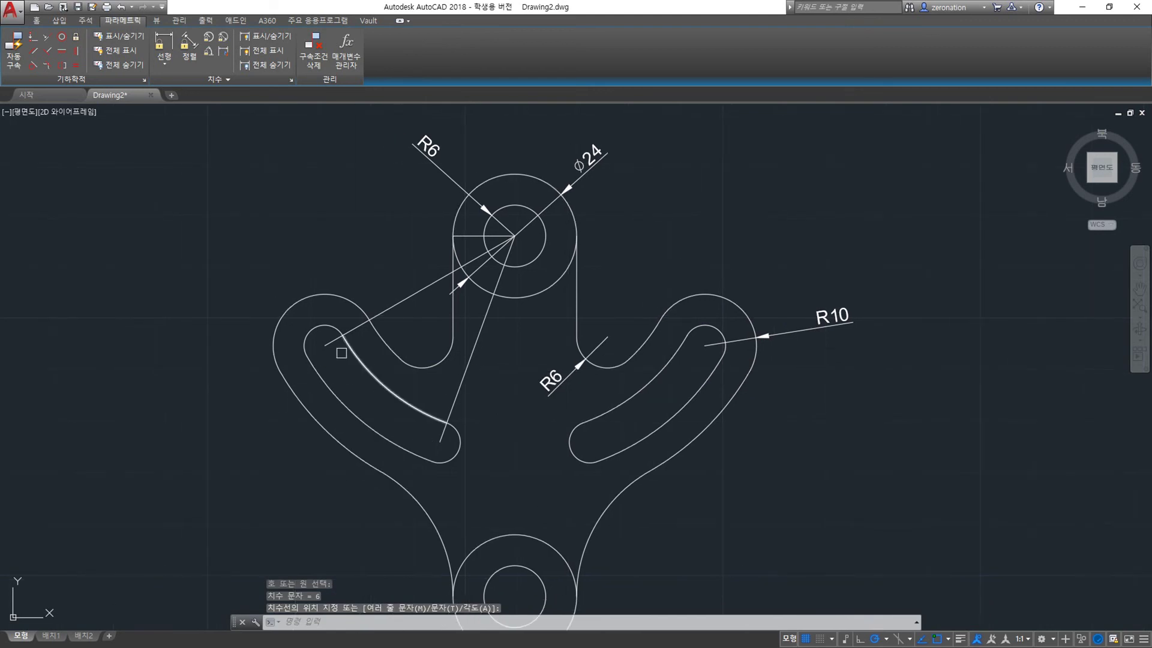
pyautogui.press('Return')
pyautogui.click(282, 312)
pyautogui.click(211, 324)
pyautogui.press('Return')
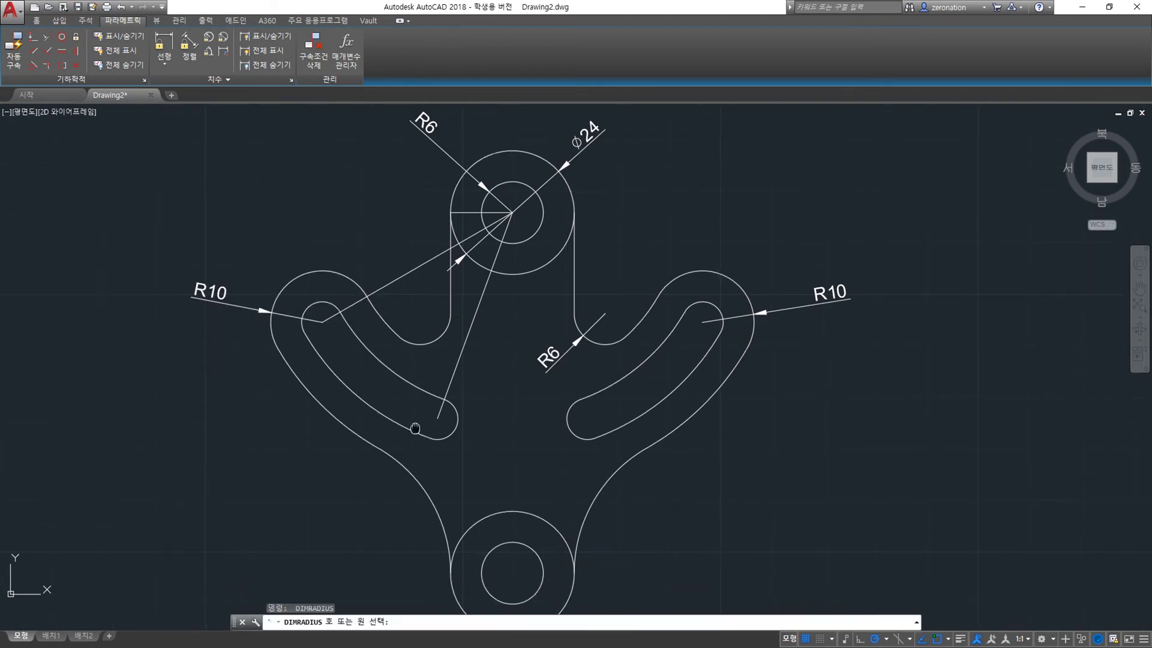
# Step: Dimension the slot's rounded end R4 and both large blending arcs R28
pyautogui.moveTo(420, 432); pyautogui.dragTo(404, 357, button='middle')
pyautogui.click(436, 383)
pyautogui.click(468, 404)
pyautogui.moveTo(468, 408); pyautogui.dragTo(471, 342, button='middle')
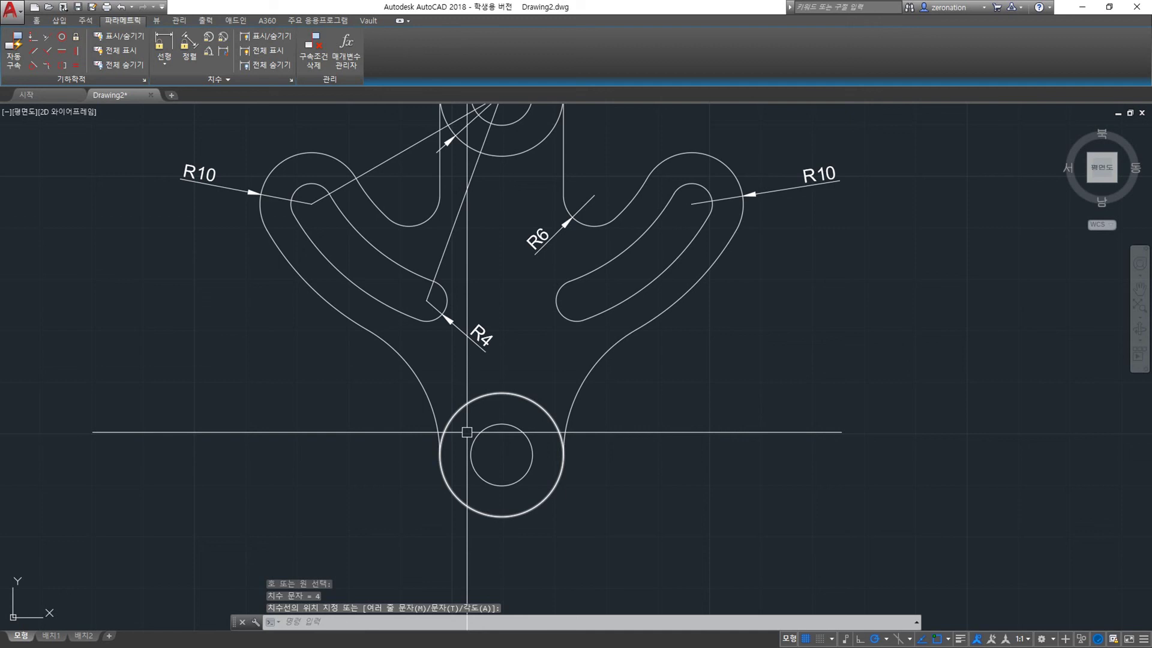
pyautogui.press('Return')
pyautogui.click(434, 414)
pyautogui.click(374, 429)
pyautogui.press('Return')
pyautogui.click(580, 384)
pyautogui.click(605, 394)
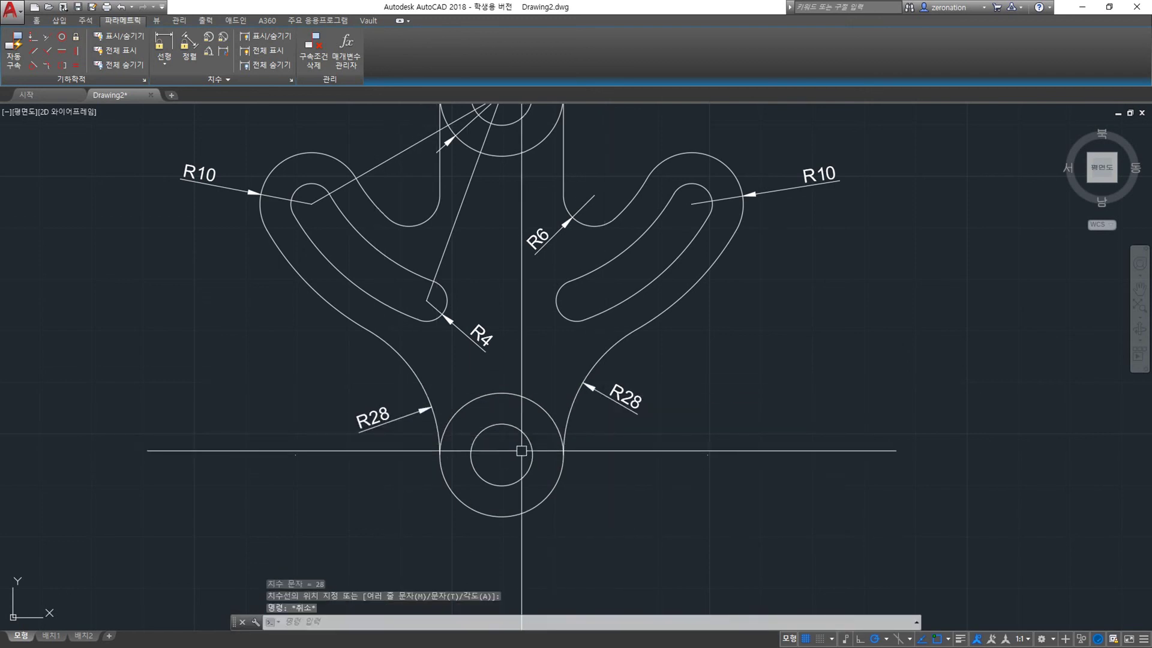
pyautogui.moveTo(484, 494); pyautogui.dragTo(474, 429, button='middle')
# Step: Dimension the bottom hub's inner circle R6 and outer circle Ø24
pyautogui.press('Return')
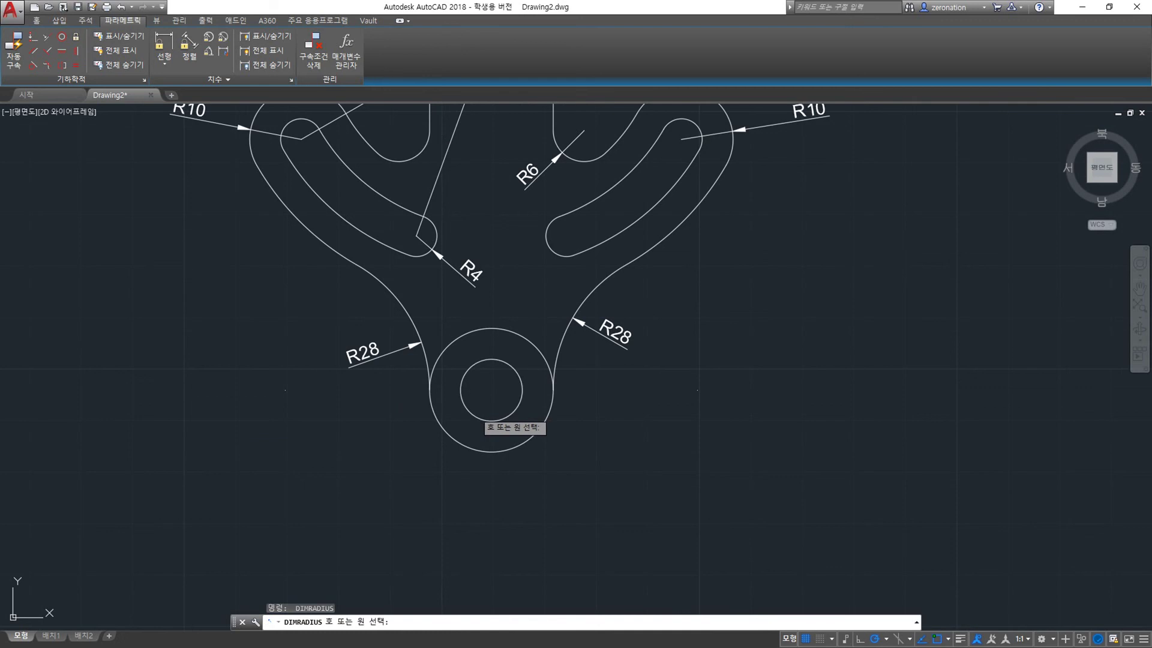
pyautogui.click(479, 419)
pyautogui.write('i')
pyautogui.press('Return')
pyautogui.click(531, 437)
pyautogui.click(613, 451)
pyautogui.moveTo(329, 267); pyautogui.dragTo(425, 412, button='middle')
pyautogui.write('dan')
pyautogui.press('Return')
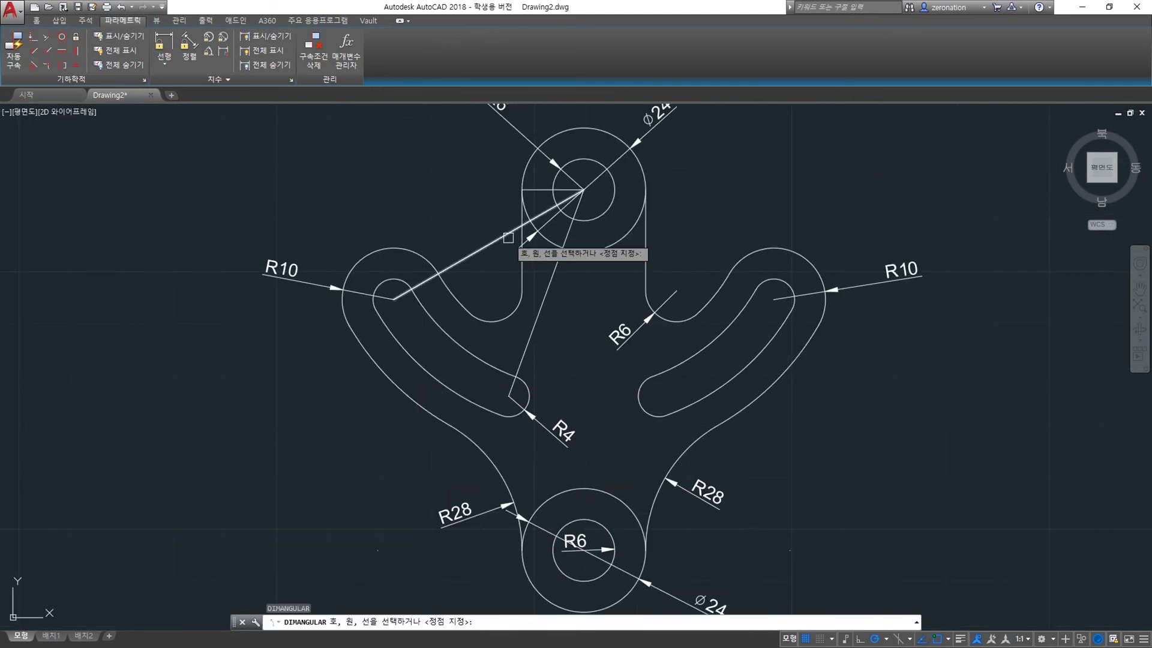
# Step: Add 30° and 40° angle dimensions between the reference lines for the left slot
pyautogui.click(539, 190)
pyautogui.click(211, 281)
pyautogui.press('Return')
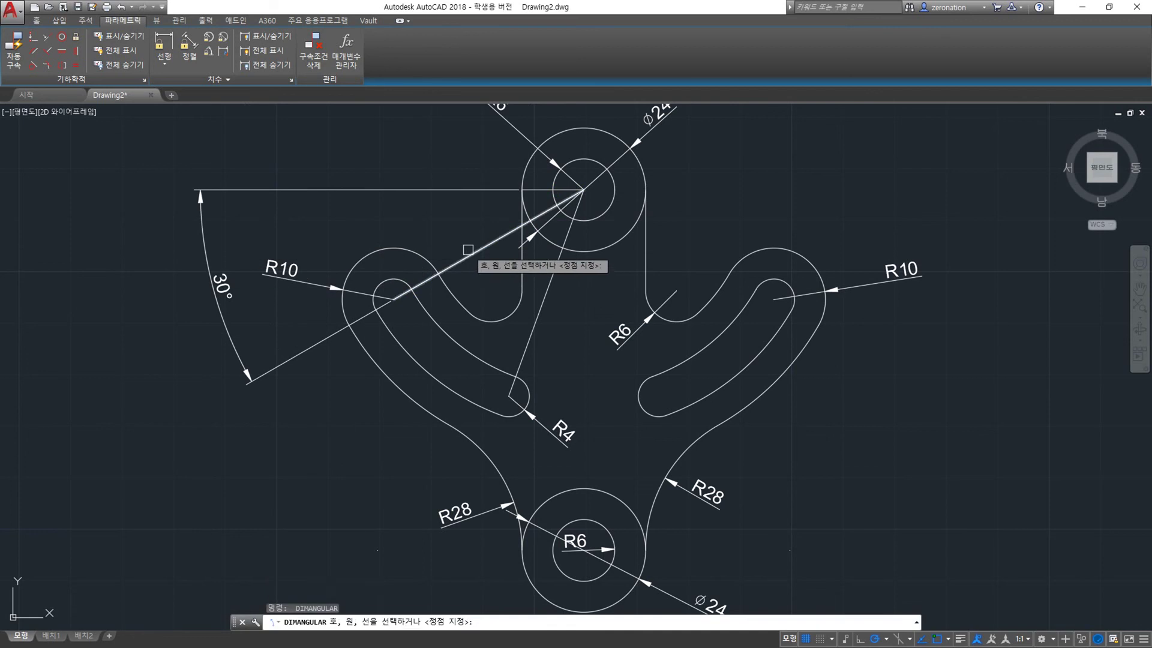
pyautogui.click(539, 307)
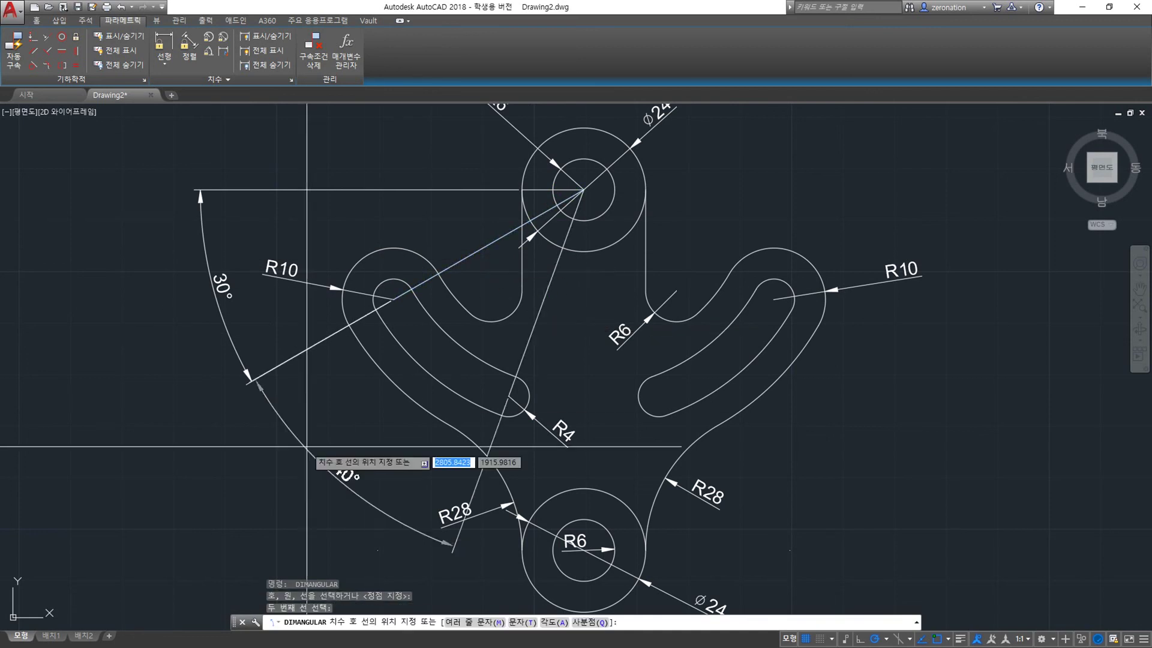
pyautogui.click(248, 376)
pyautogui.scroll(-1, 300, 366)
pyautogui.scroll(1, 385, 348)
pyautogui.scroll(1, 455, 342)
pyautogui.scroll(-1, 506, 326)
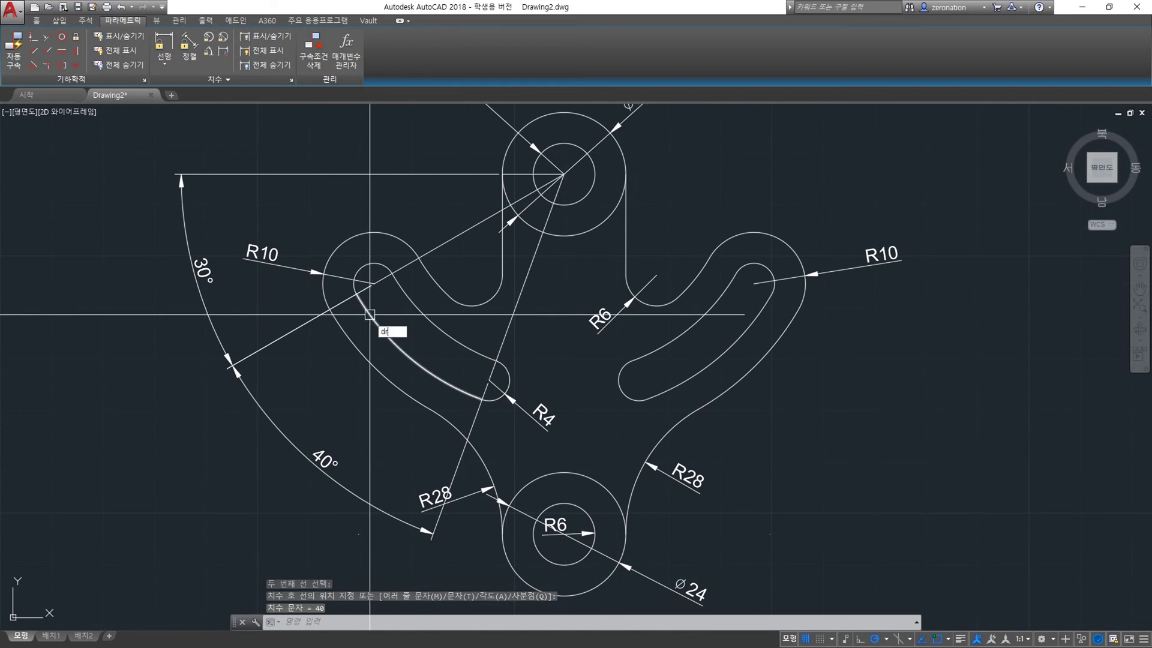
# Step: Dimension the left hub fillet arc as R6
pyautogui.write('ra')
pyautogui.press('Return')
pyautogui.click(465, 301)
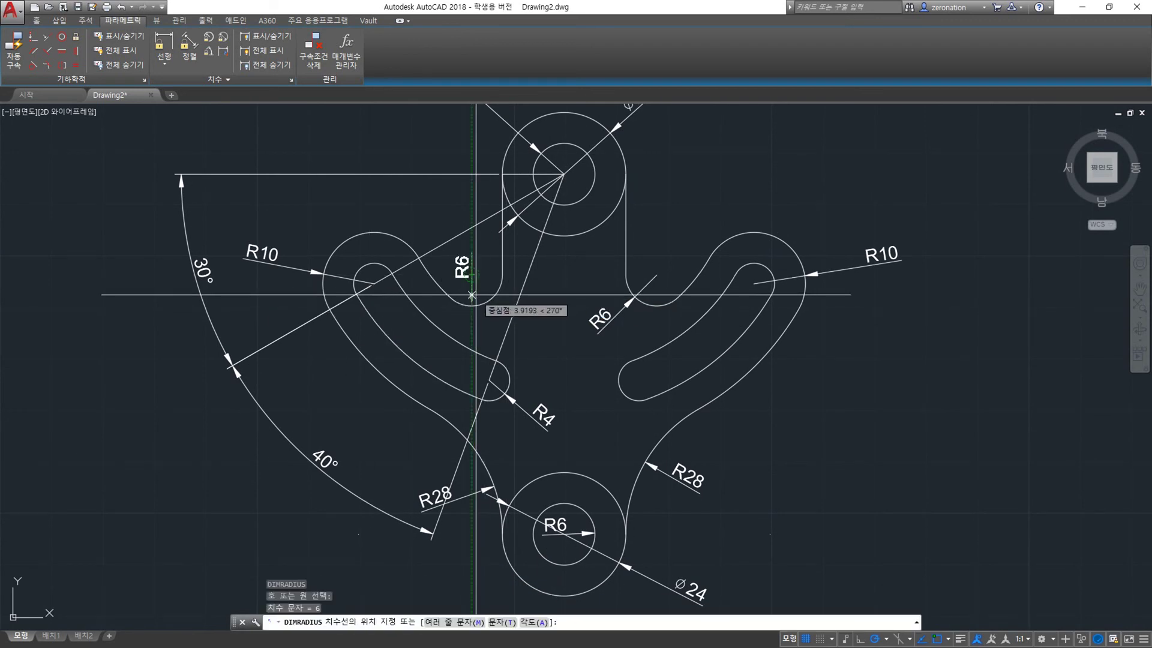
pyautogui.click(470, 273)
pyautogui.moveTo(456, 329)
pyautogui.mouseDown(button='middle')
pyautogui.moveTo(435, 352)
pyautogui.moveTo(480, 329)
pyautogui.mouseUp(button='middle')
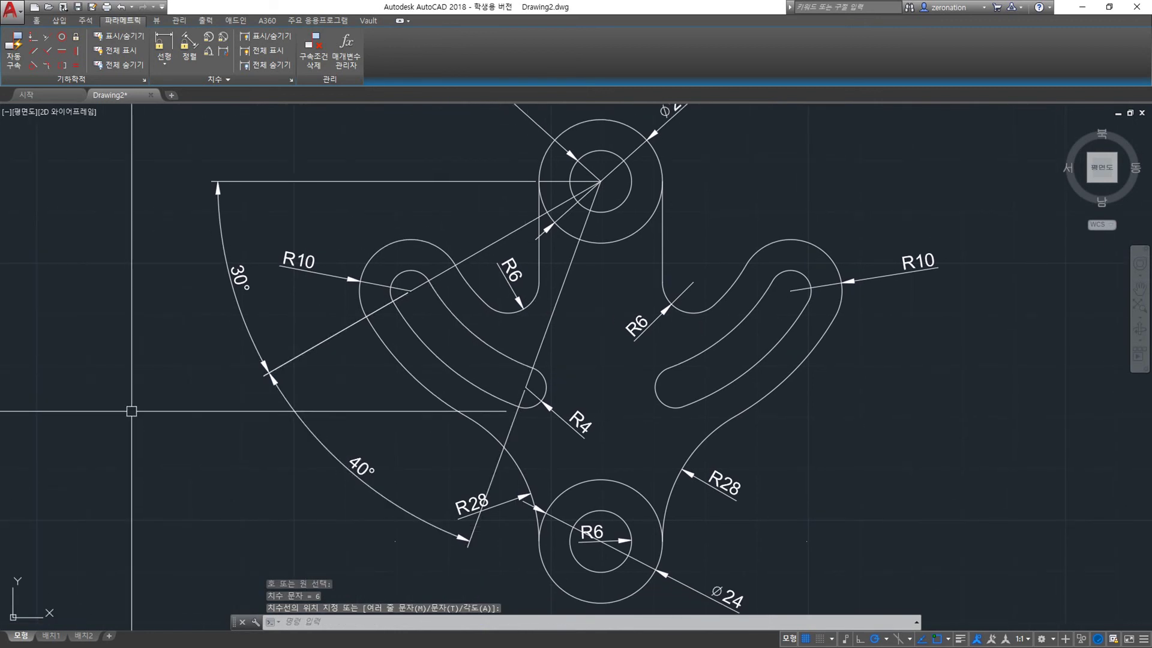